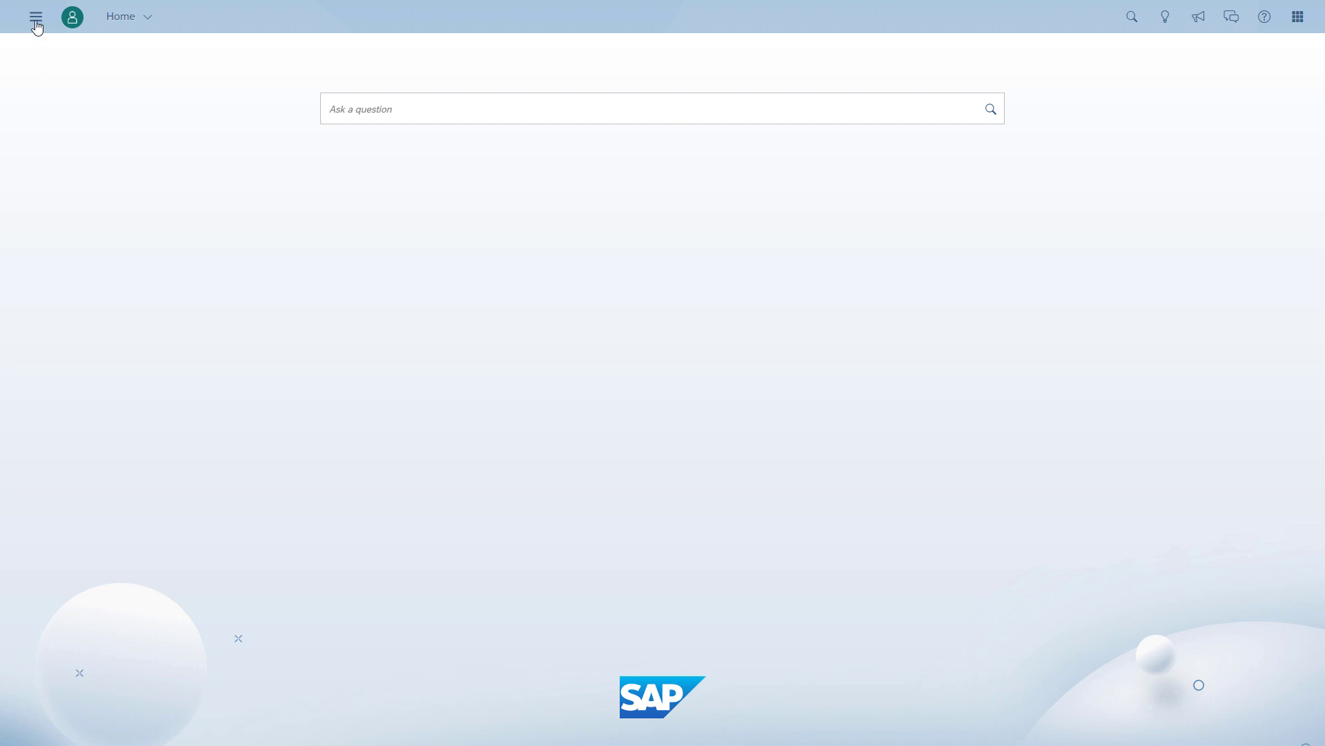
Go to Browse > Files to show the My Files list
left_click(36, 16)
left_click(50, 117)
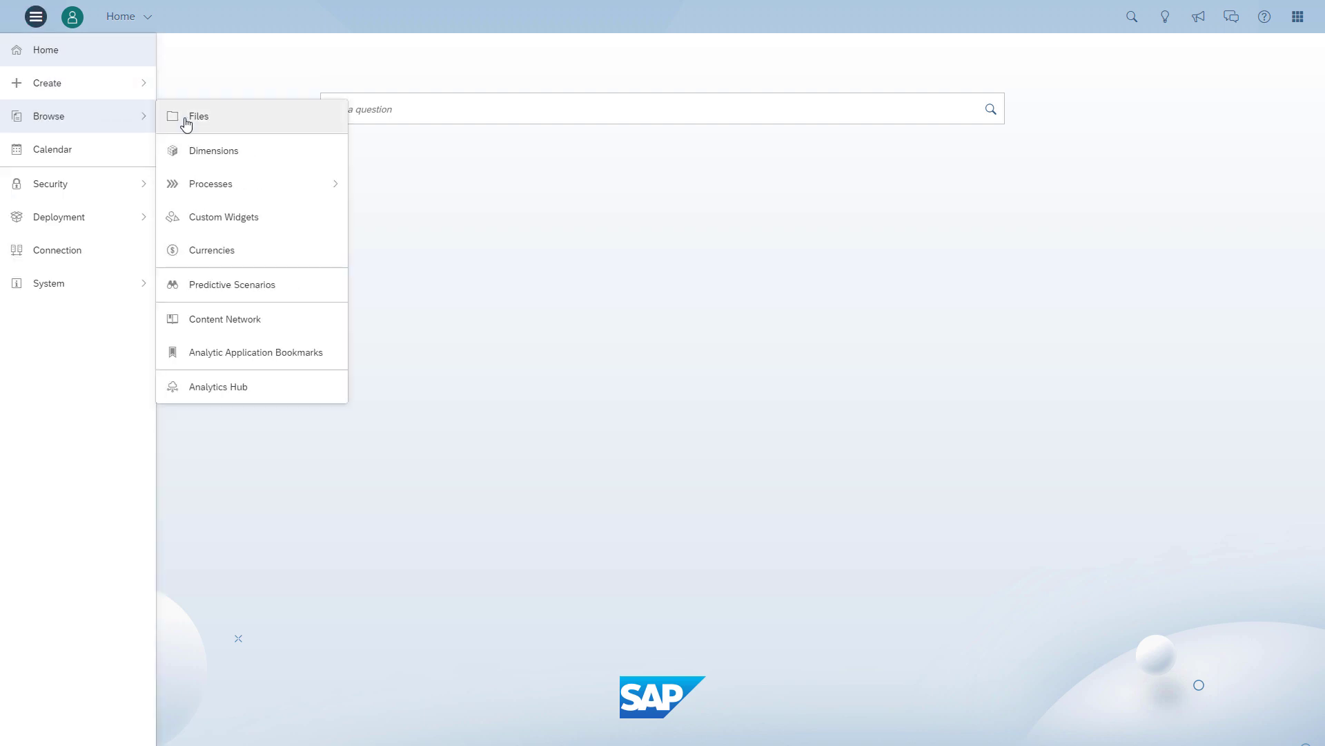
left_click(184, 119)
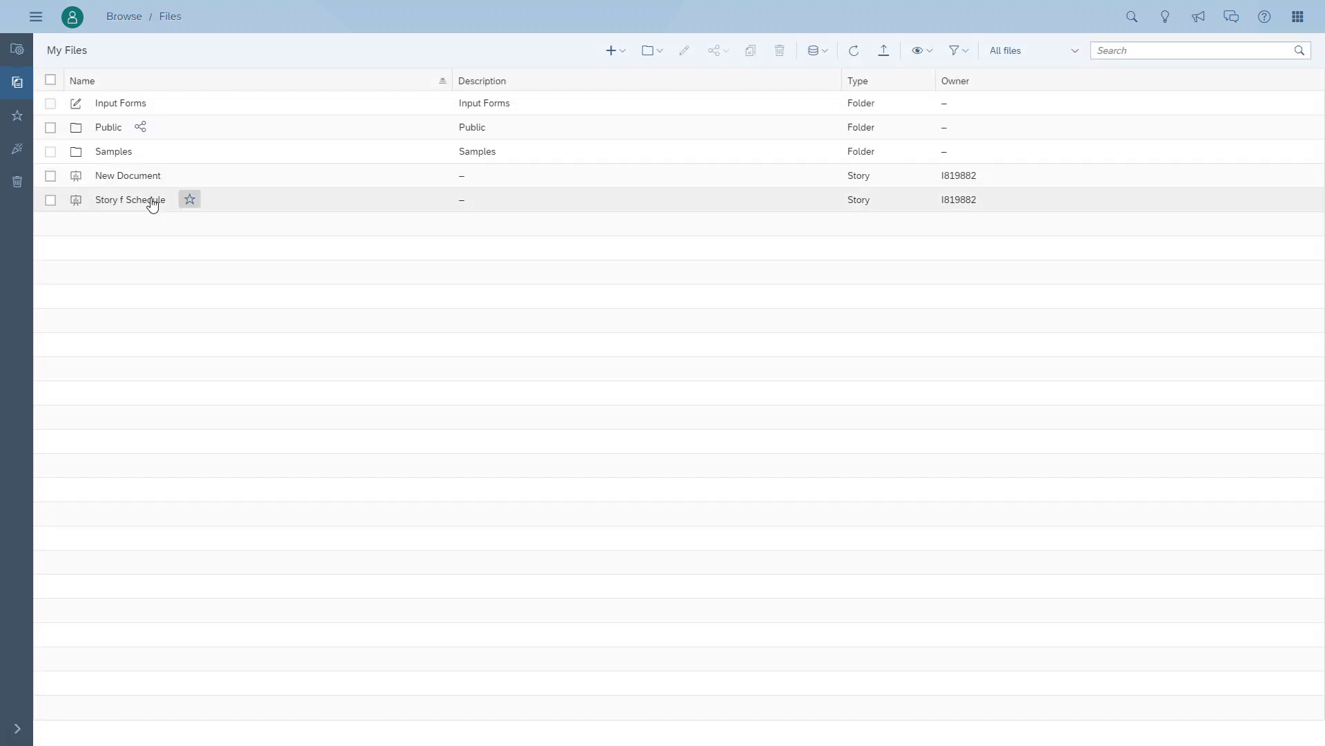
Open the Story f Schedule story from My Files
left_click(114, 200)
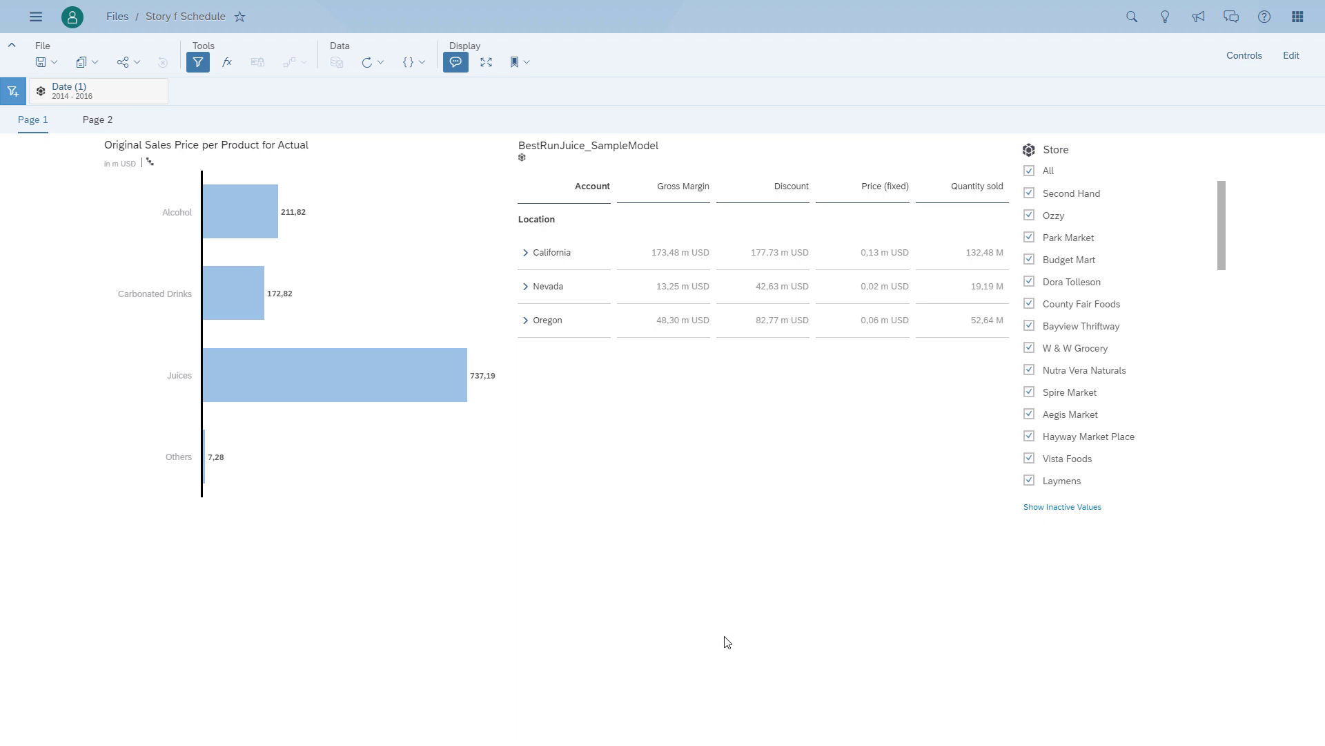
Limit the Store filter to Second Hand, Ozzy and Park Market only
left_click(1029, 171)
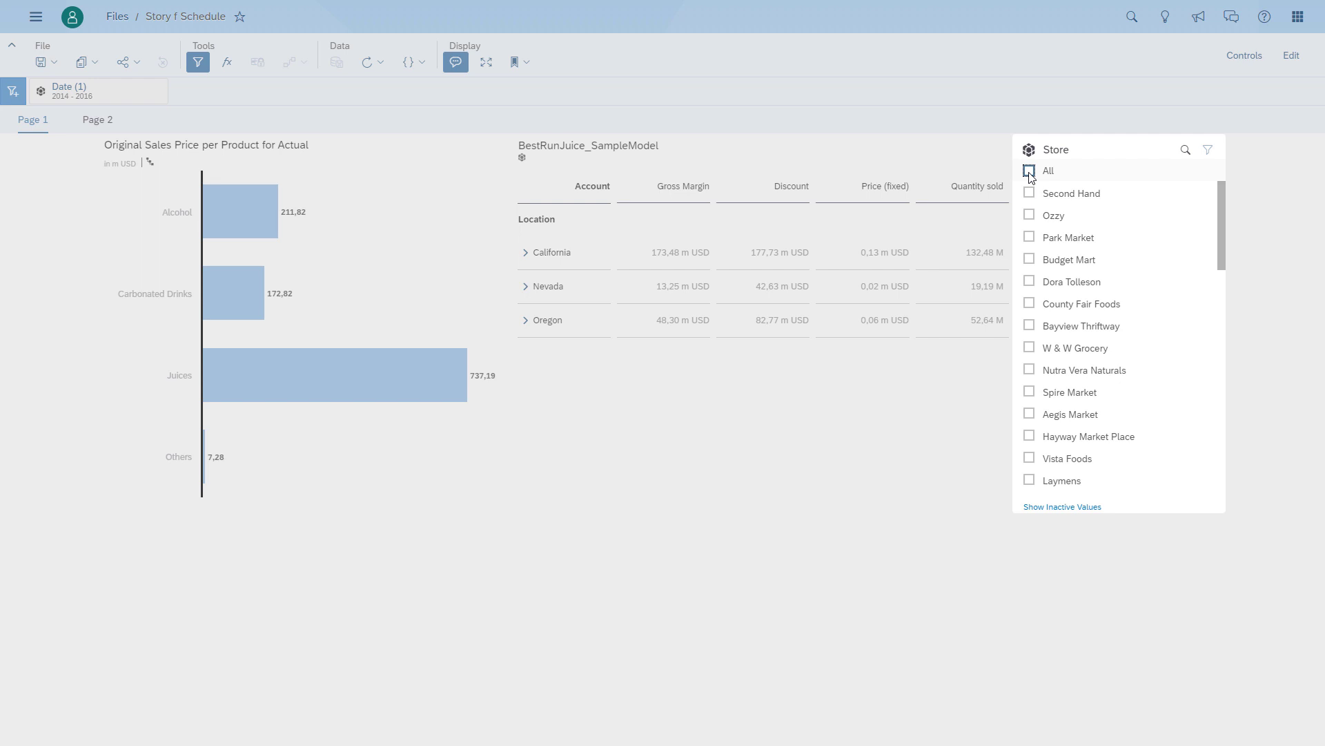
left_click(1029, 194)
left_click(1030, 217)
left_click(1029, 238)
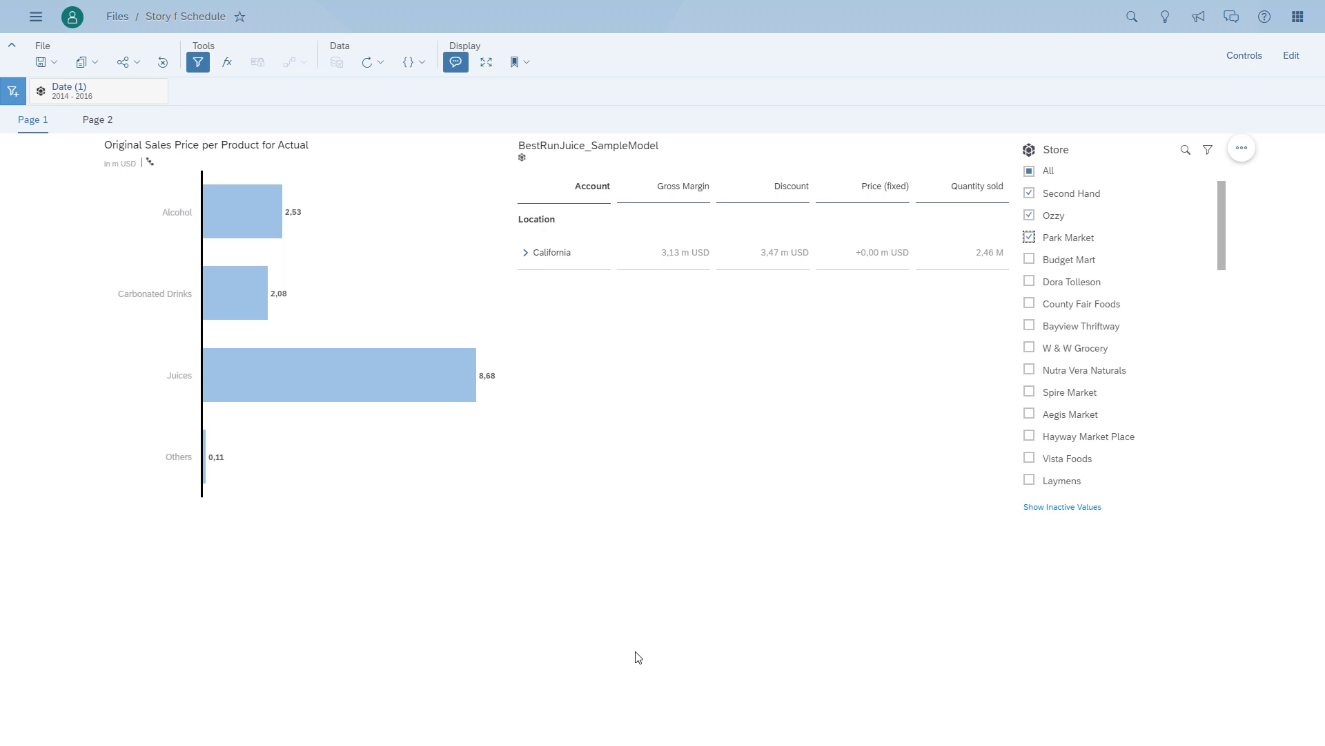
left_click(530, 63)
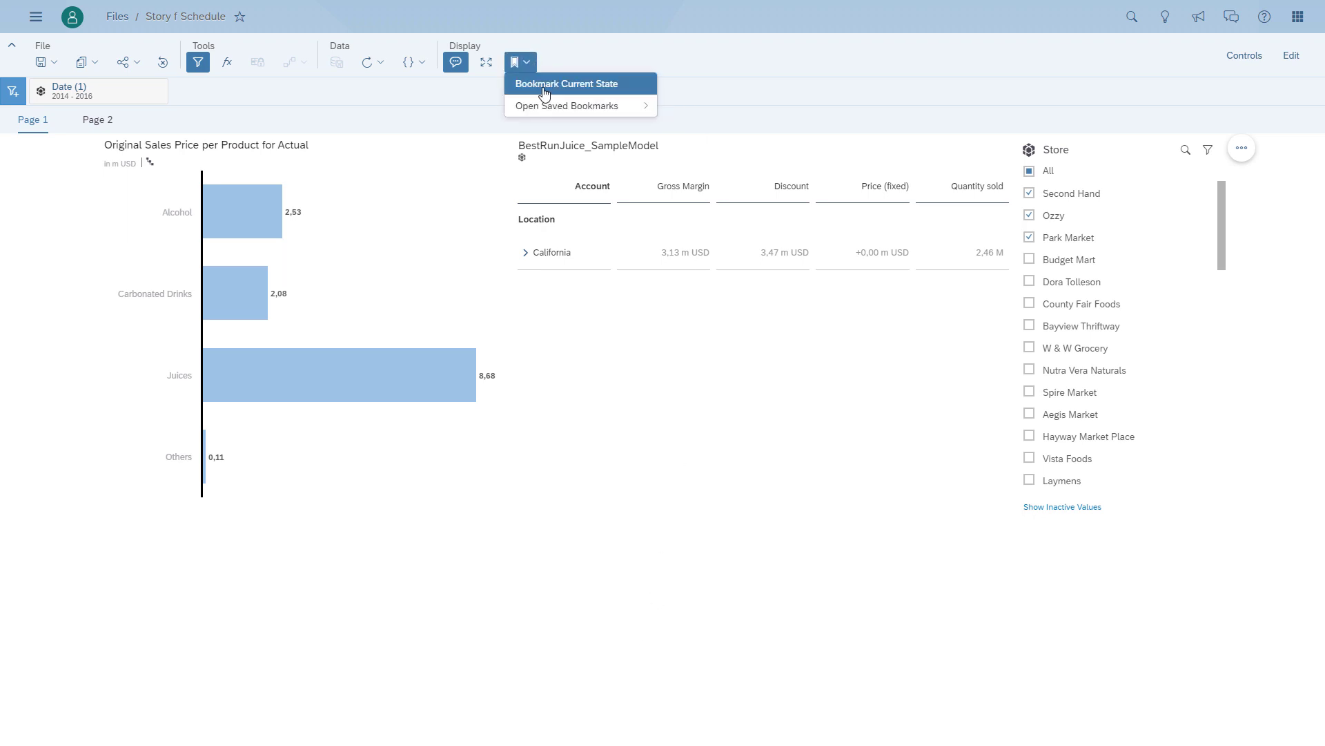
Bookmark the three-store state as global bookmark 'Global Bookmark - First 3 Stores'
left_click(543, 88)
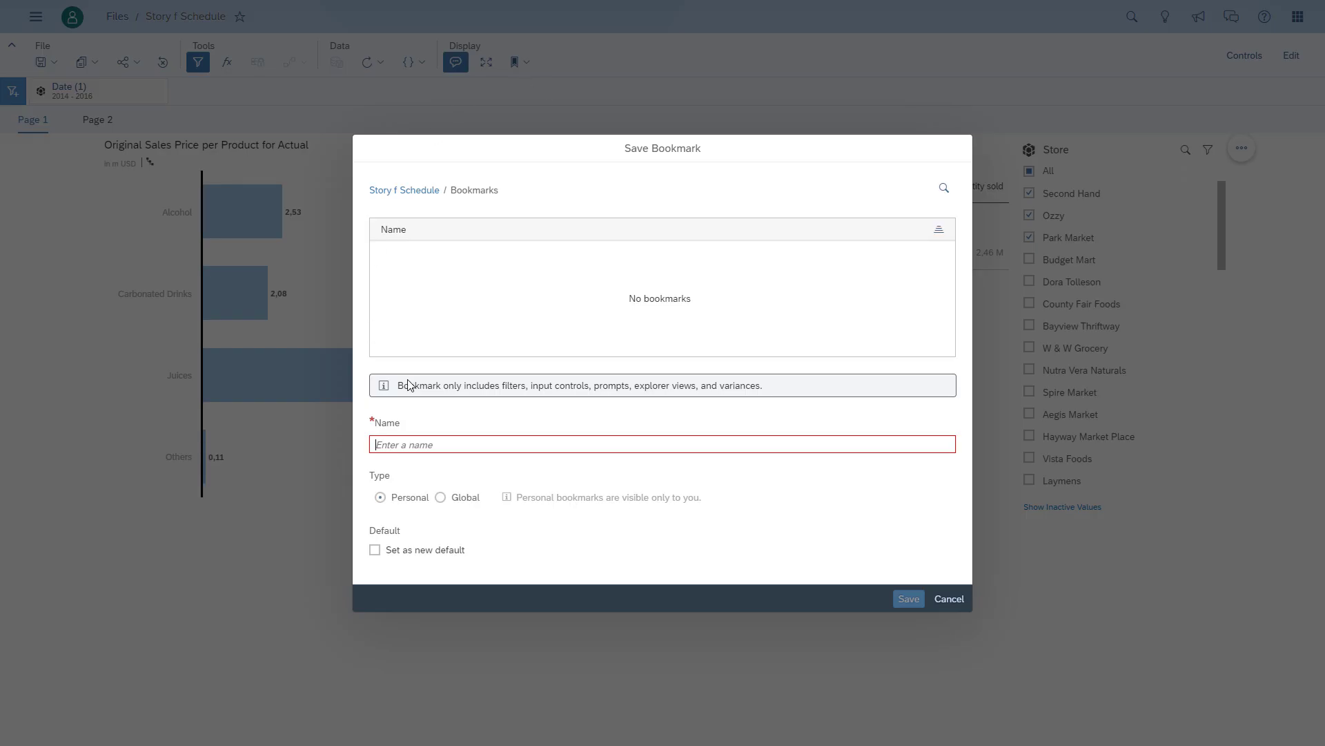
type("Gl")
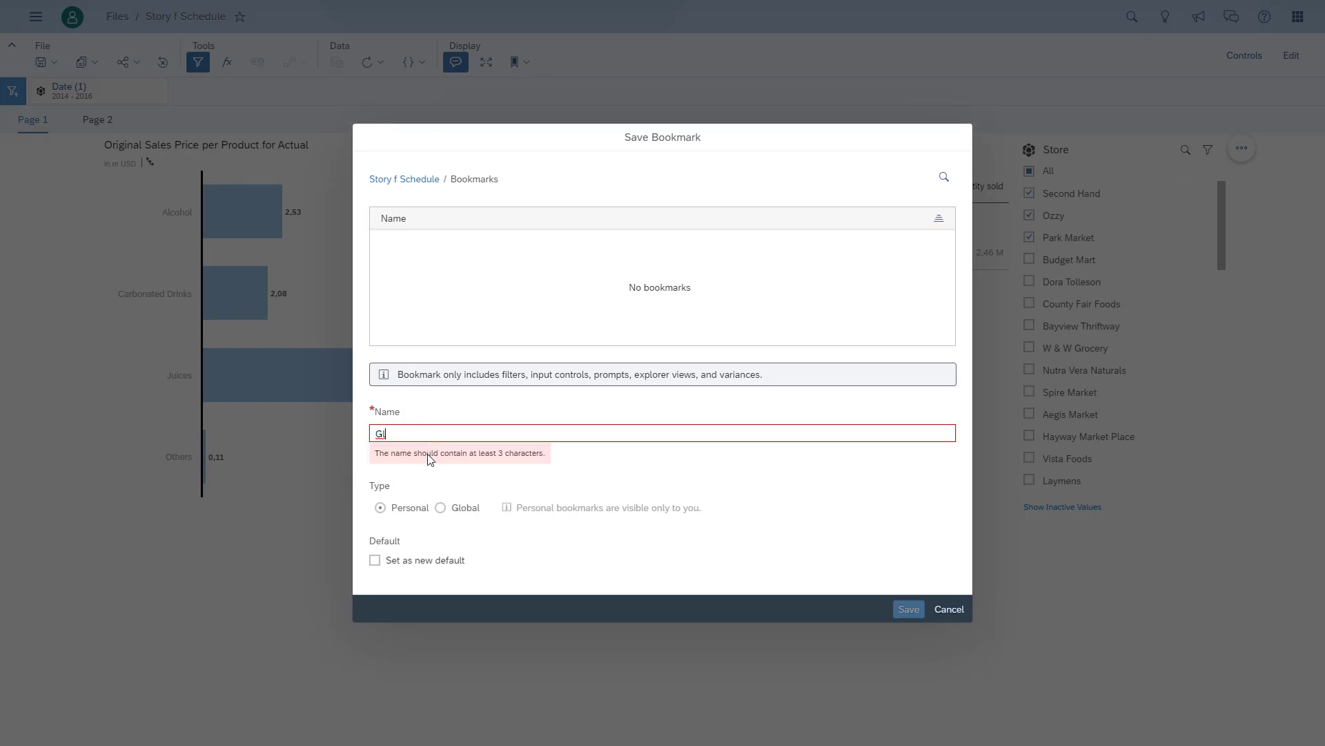
type("obal Boo")
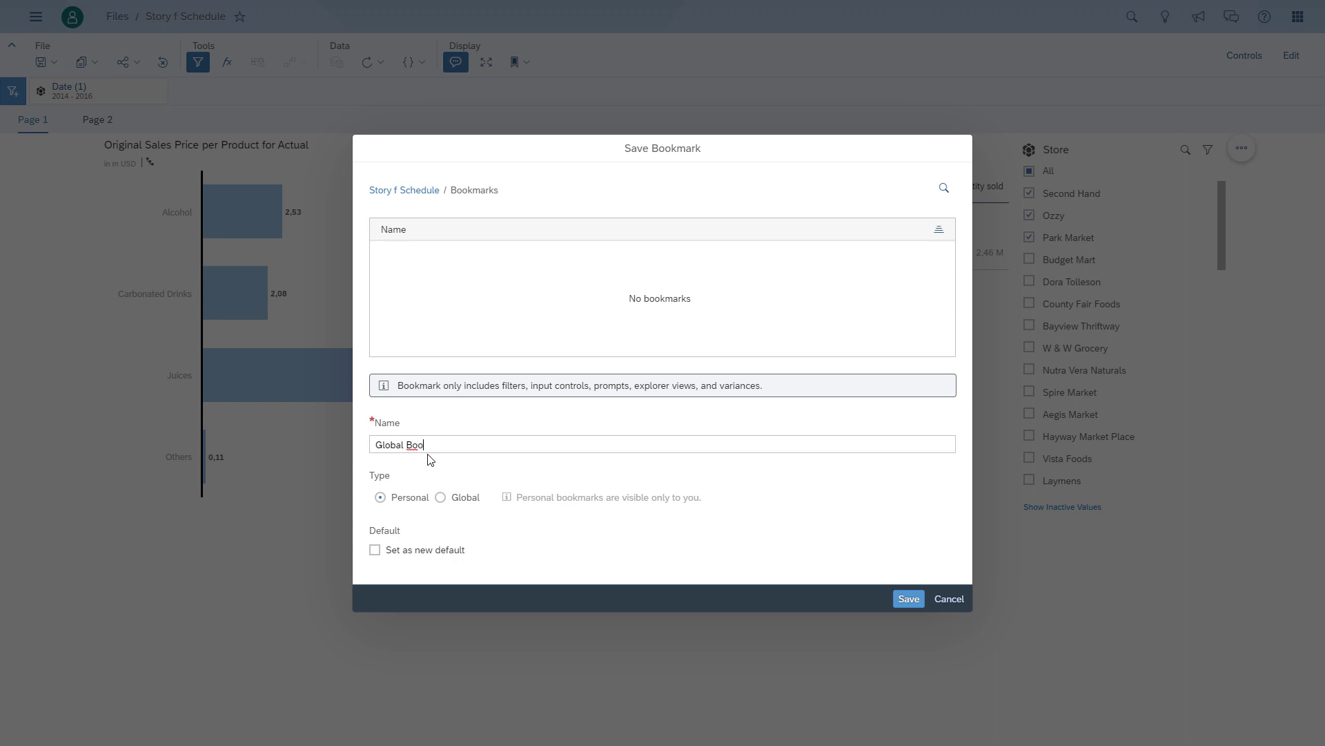
type("kmark - First 3 Sotores")
left_click(441, 499)
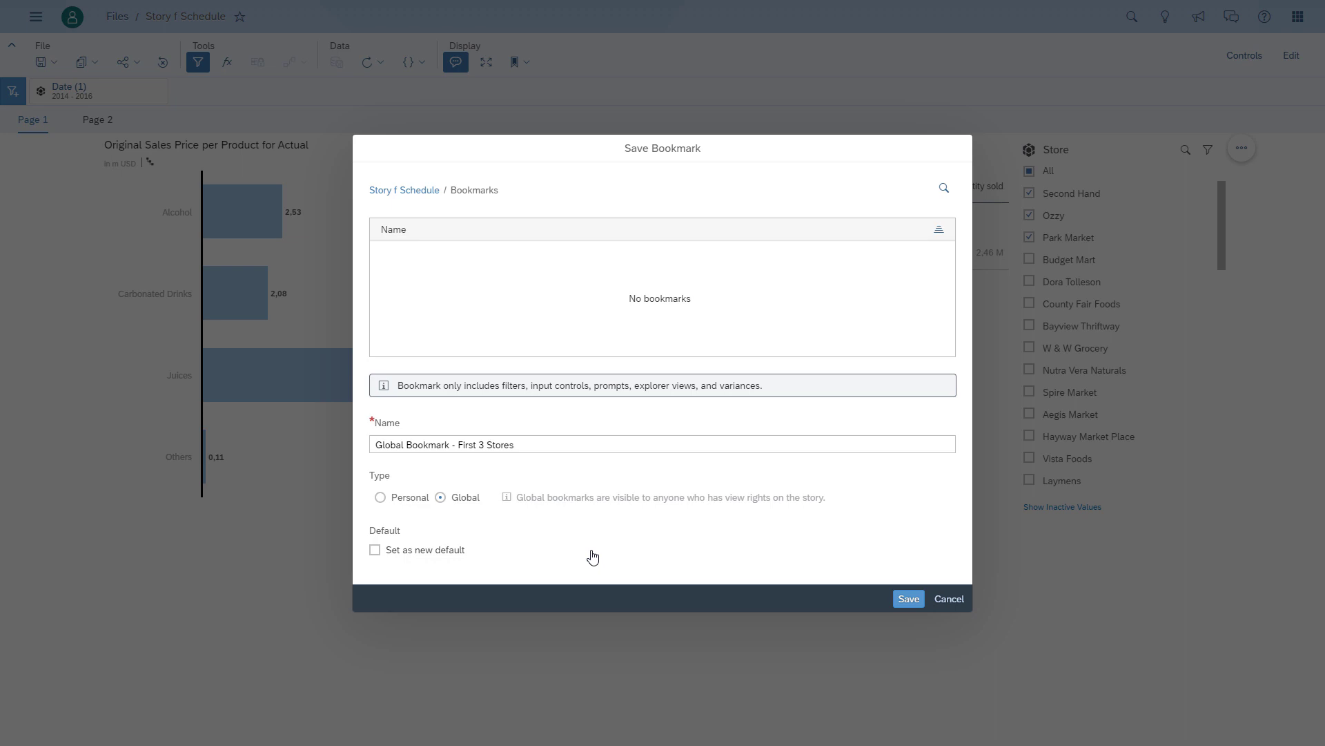
left_click(907, 600)
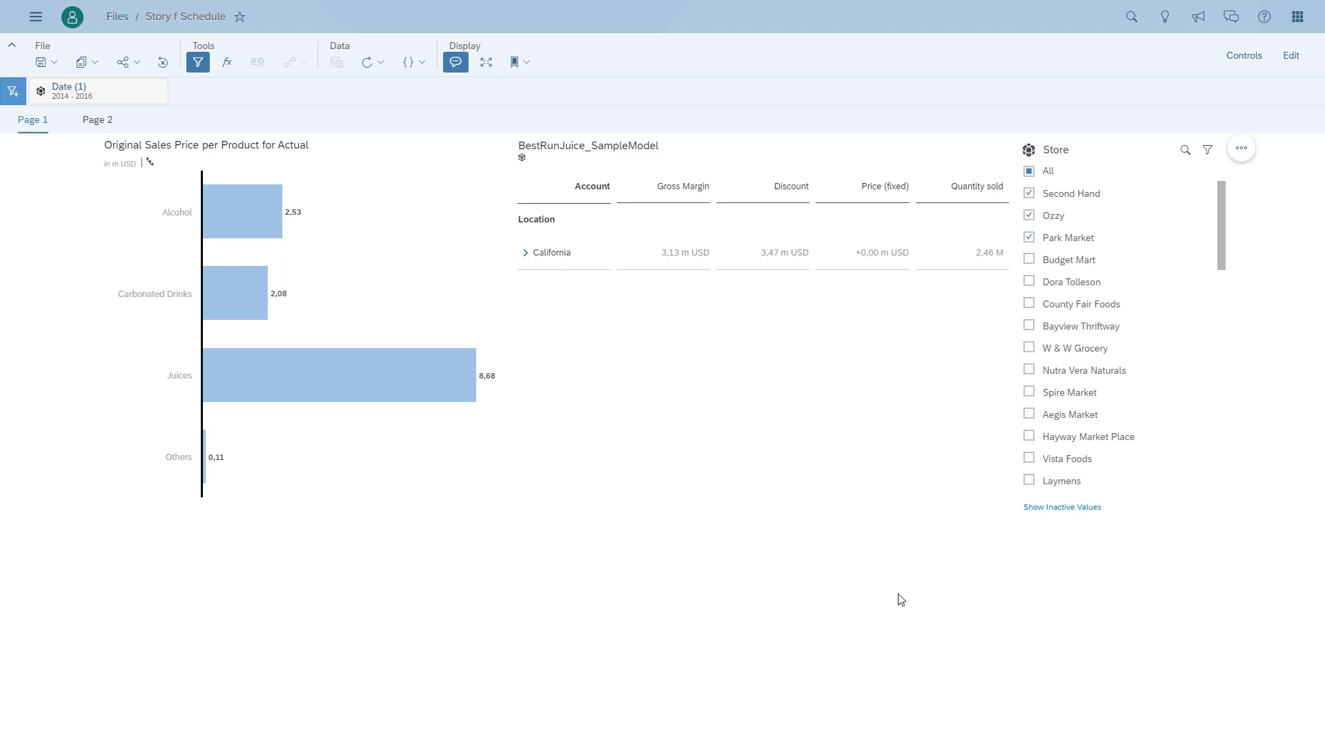
Reselect all stores and narrow the Date filter to start from 2016
left_click(1029, 171)
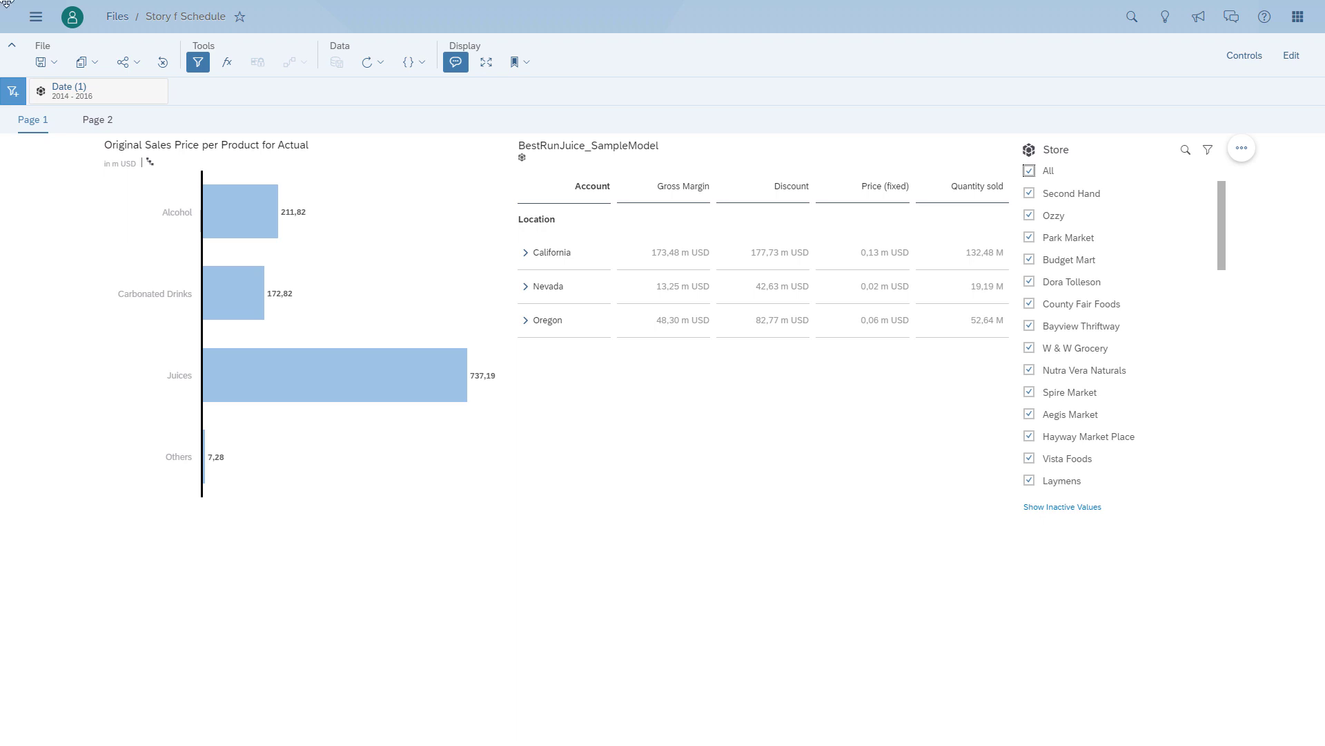
left_click(117, 100)
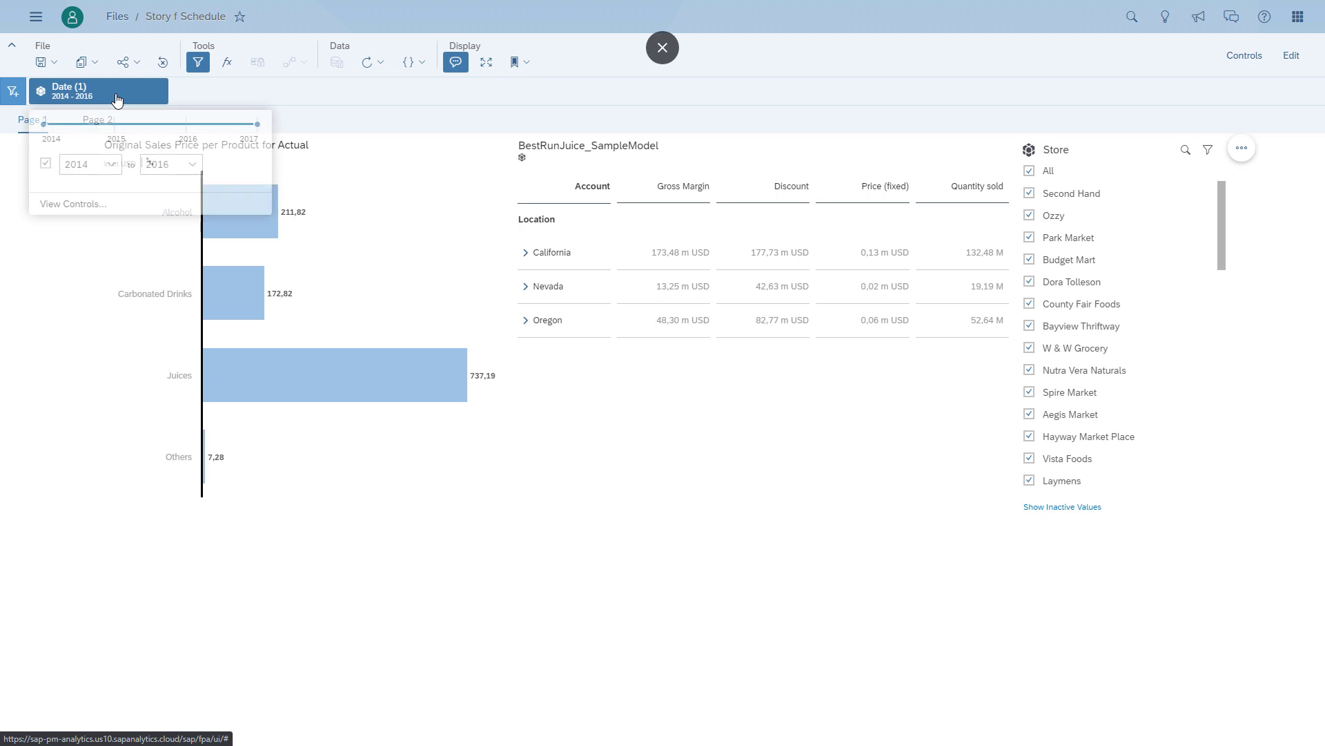
left_click(110, 166)
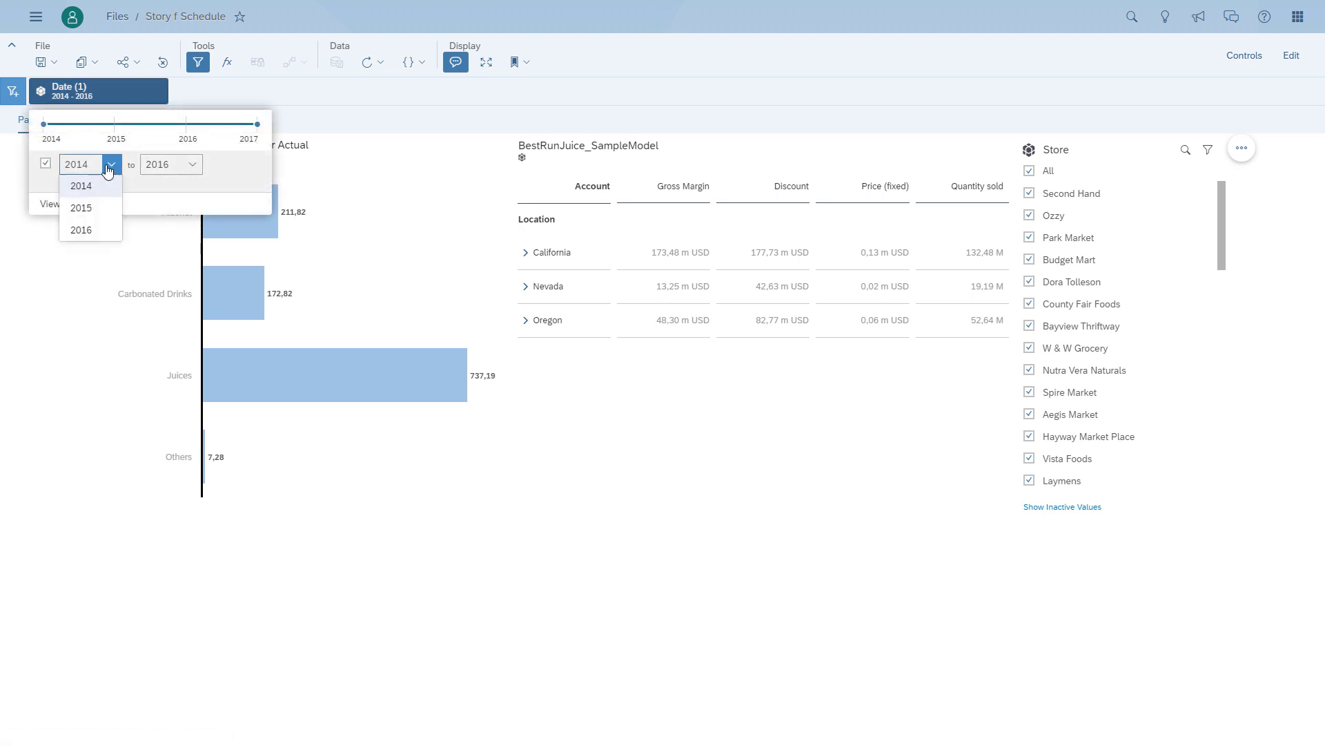
left_click(86, 230)
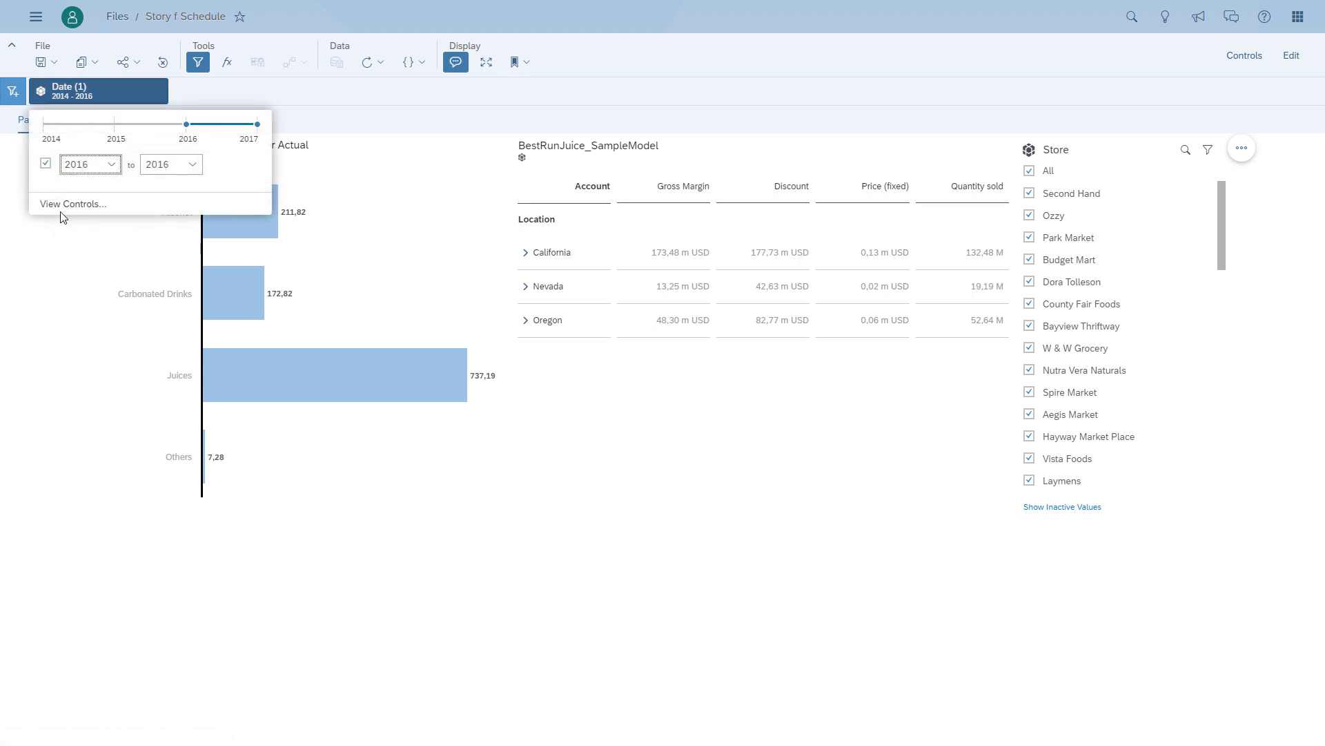
left_click(54, 295)
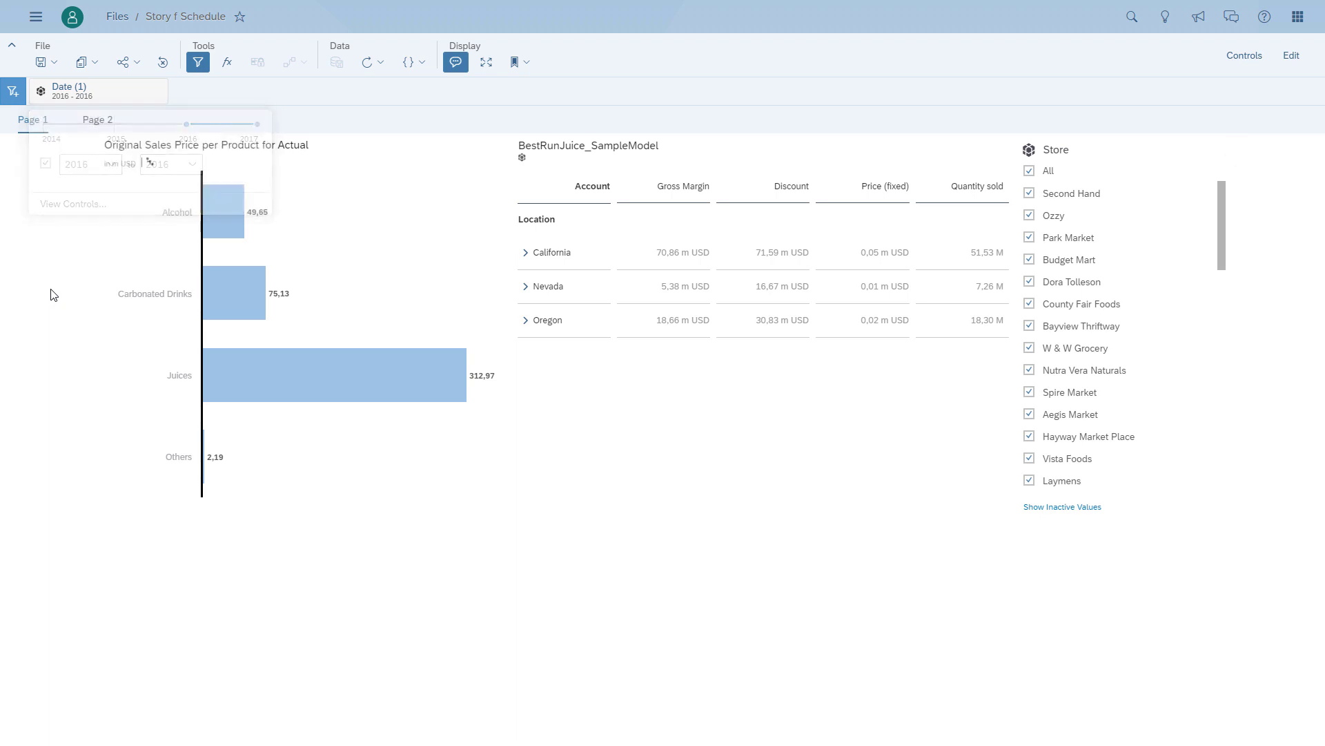
left_click(529, 65)
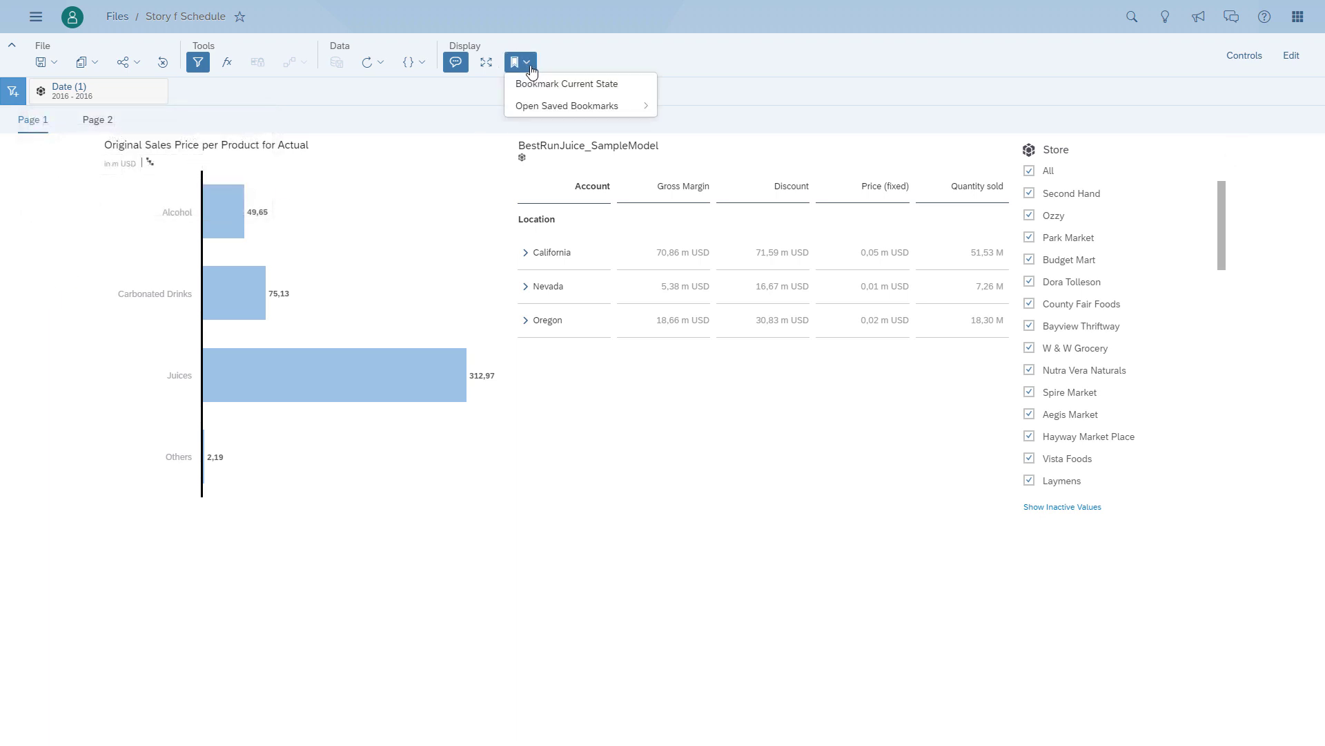
Bookmark the 2016 state as global bookmark 'Global Bookmark - Year 2016 only'
left_click(544, 85)
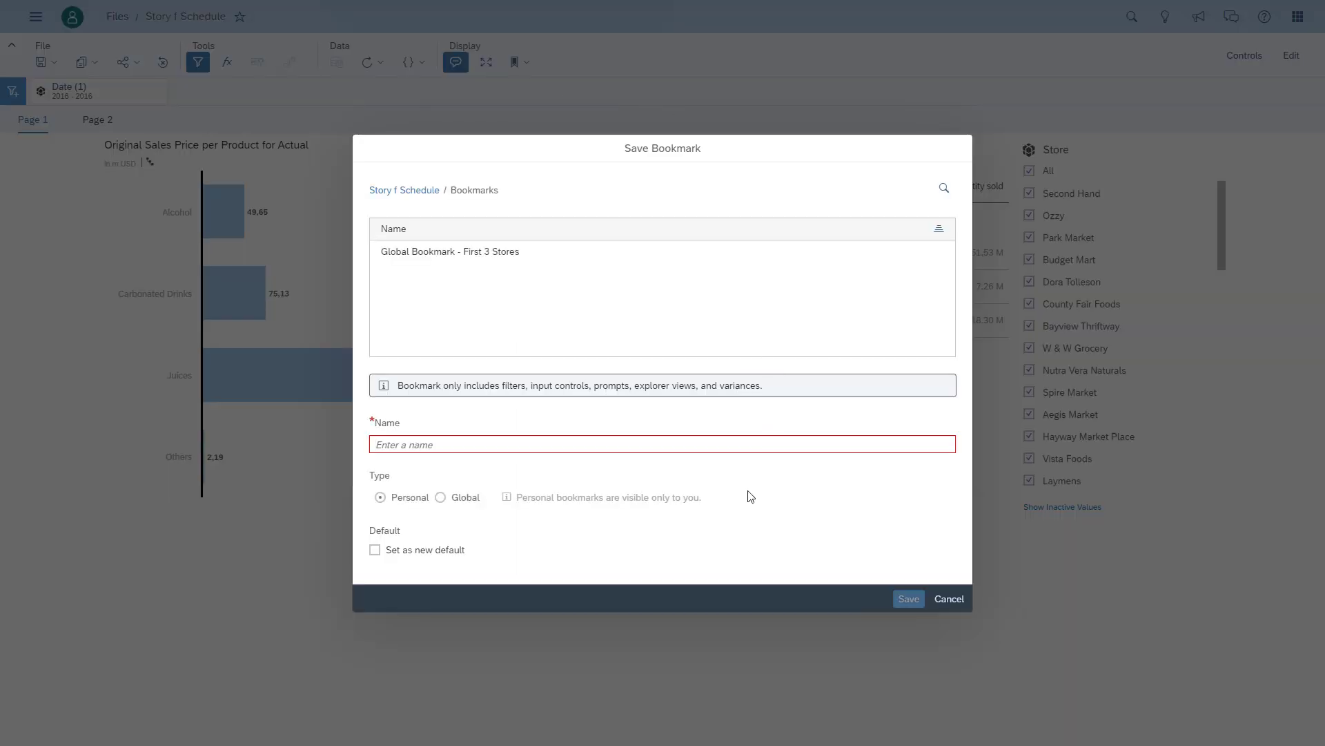
type("Global ")
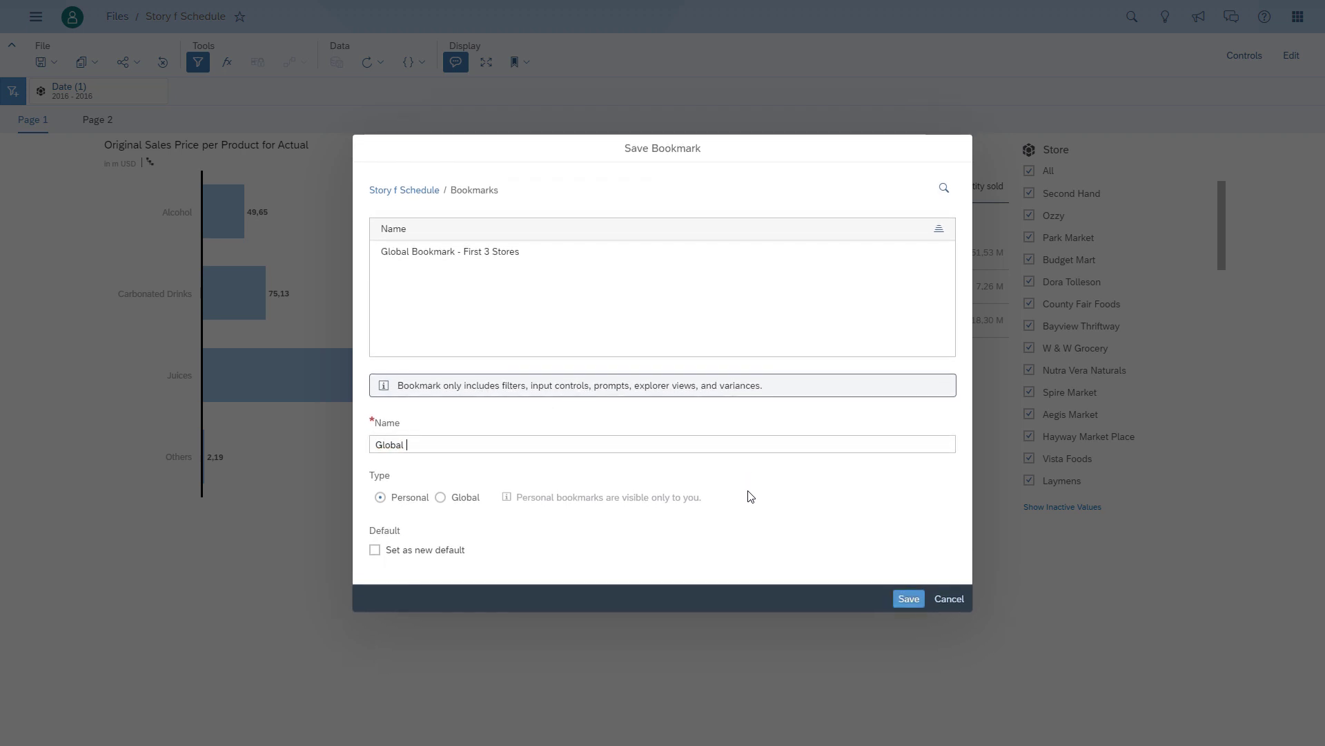
type("Bookmark - Year 2016 only")
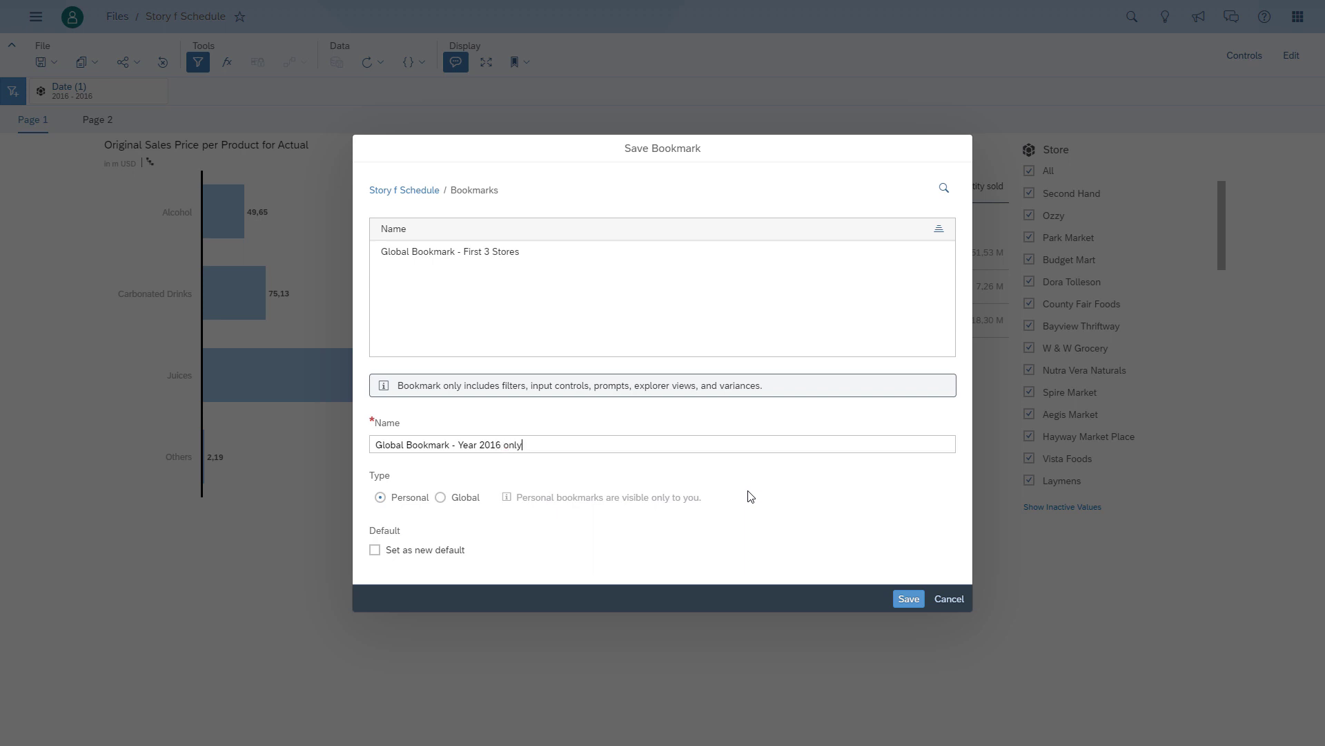
left_click(459, 498)
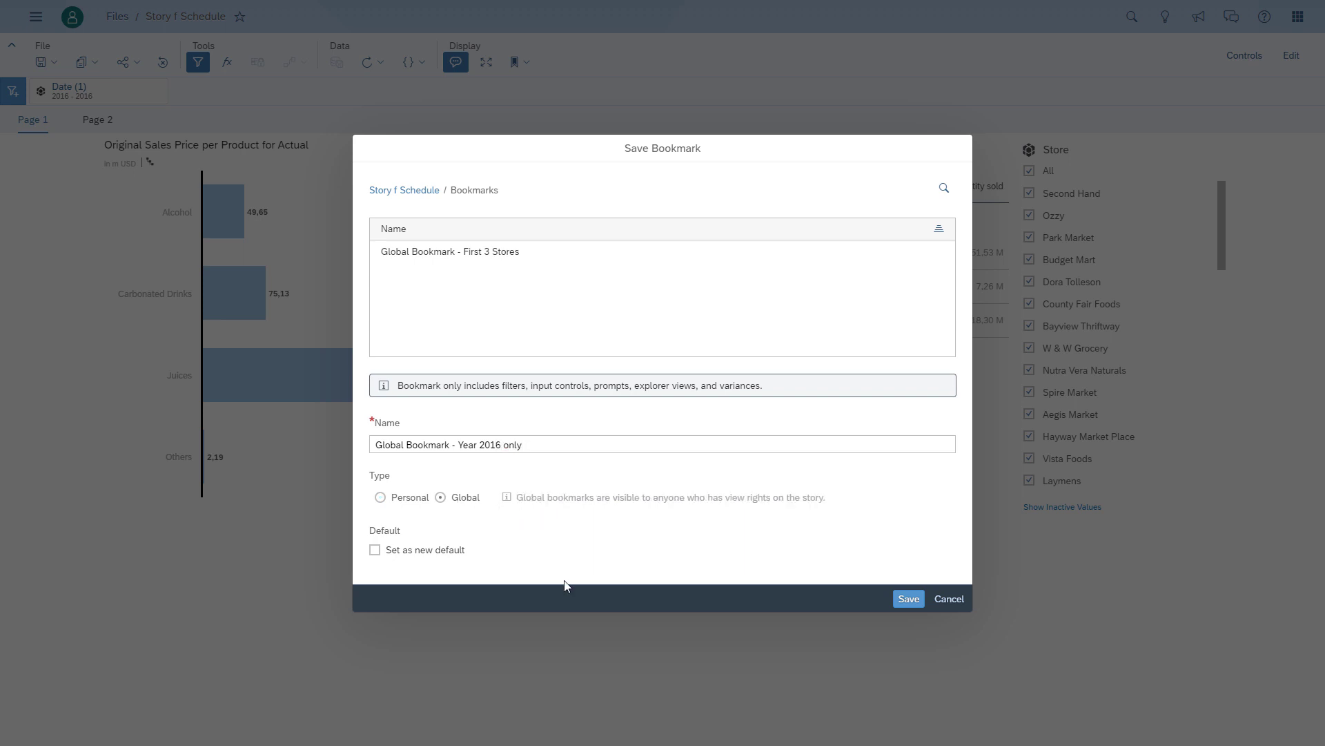
left_click(908, 599)
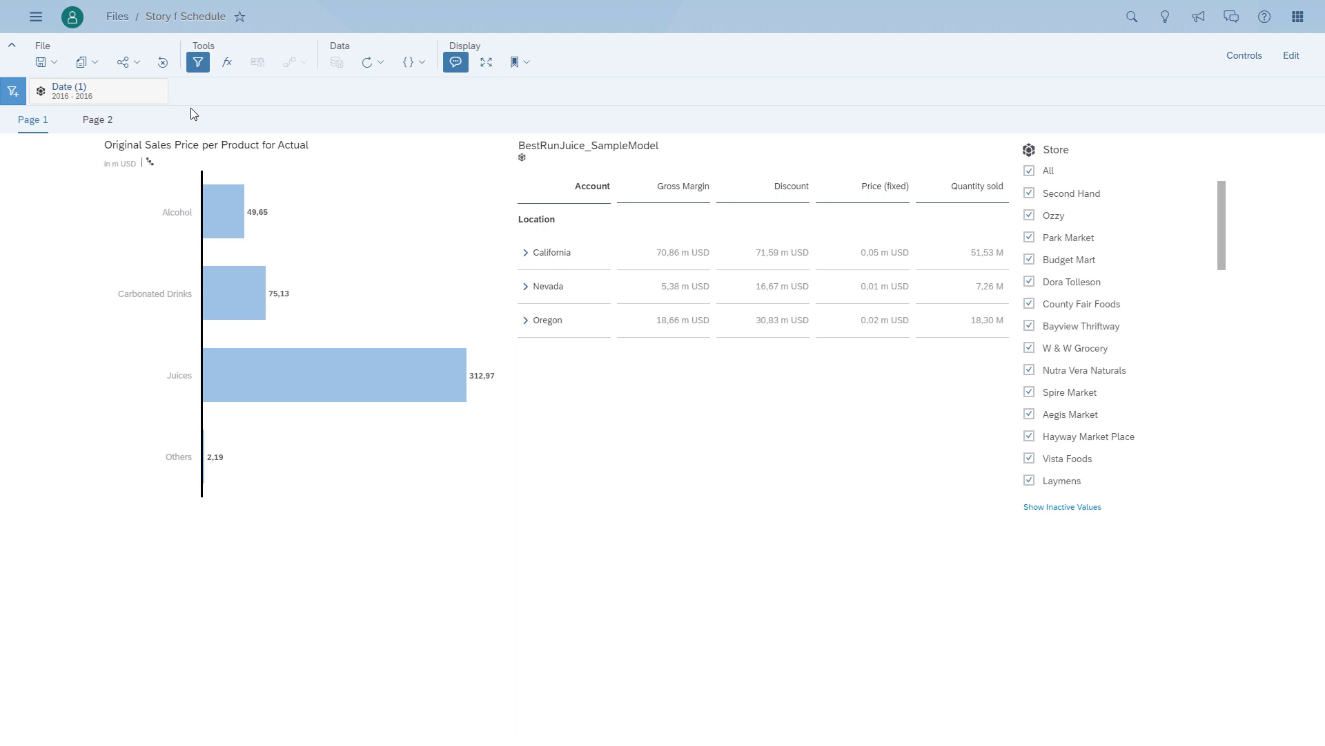
Create a new email publication schedule starting at 14:25
left_click(128, 62)
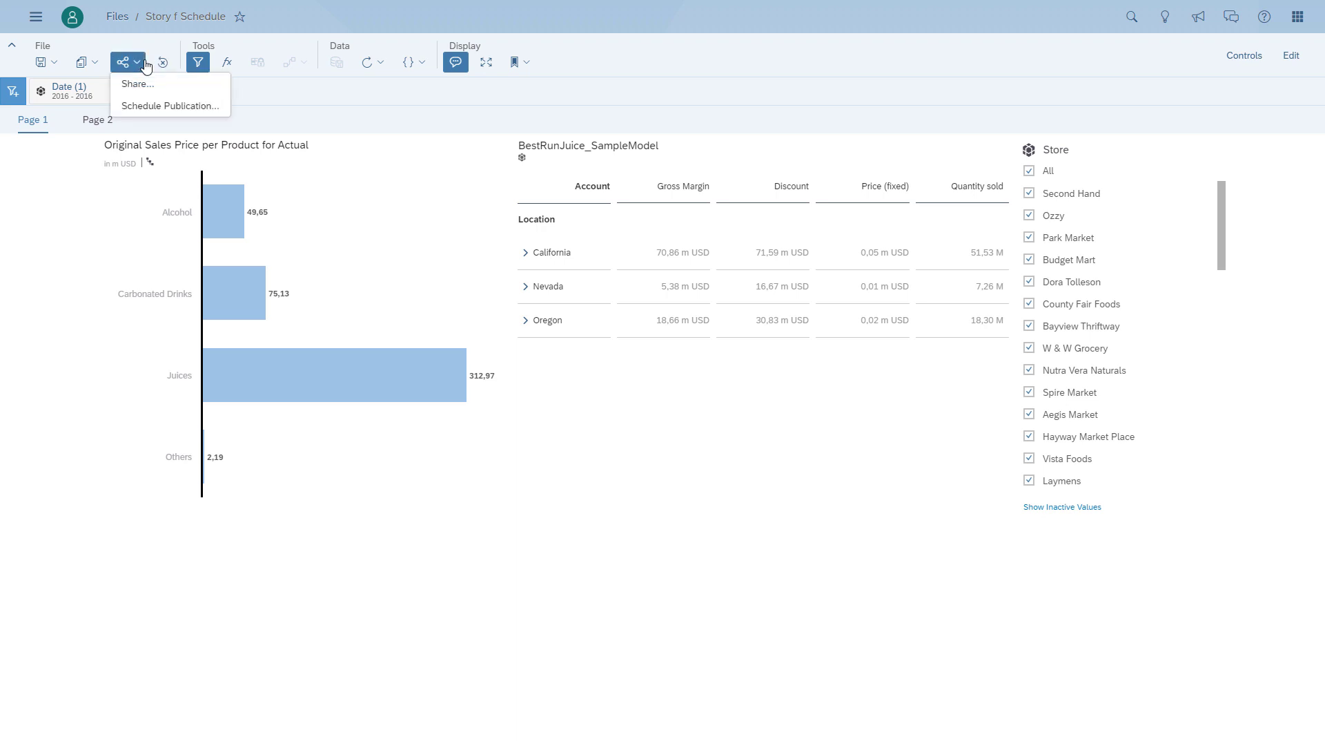
left_click(153, 108)
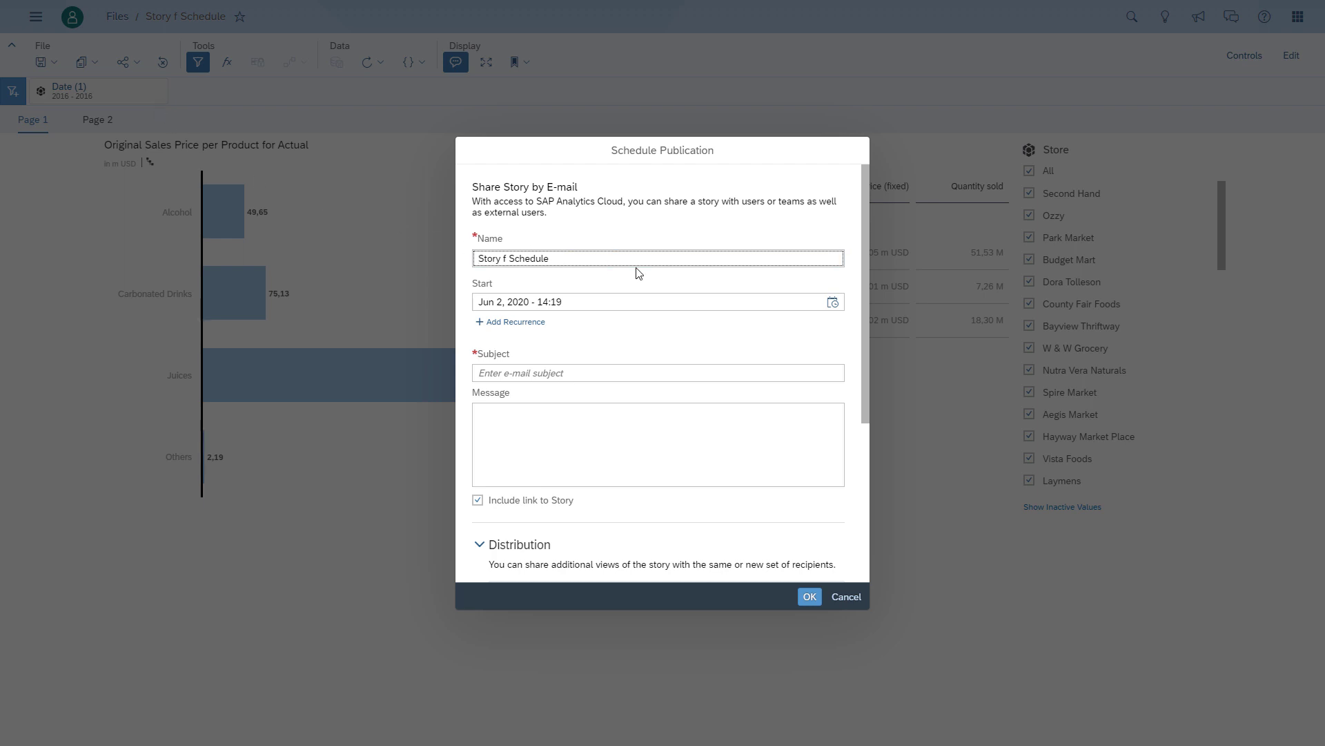
type("`")
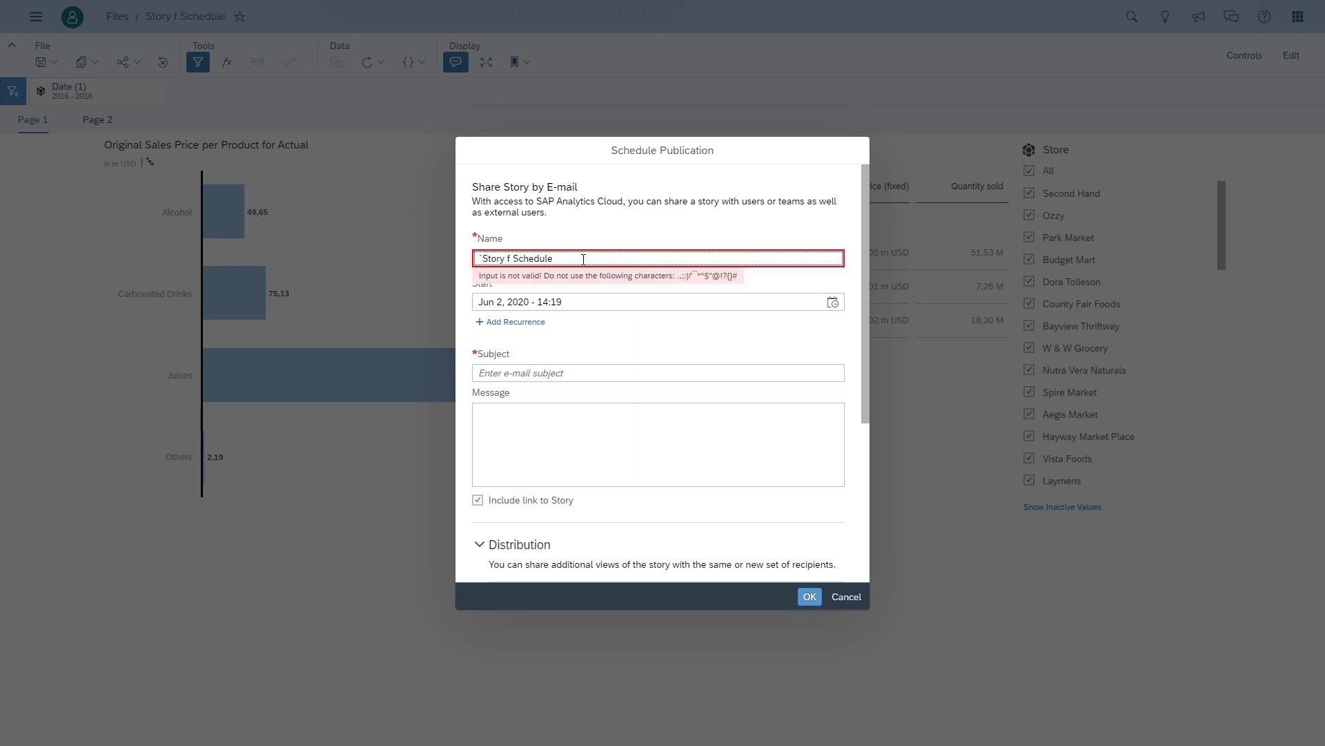
key("BackSpace")
left_click(577, 302)
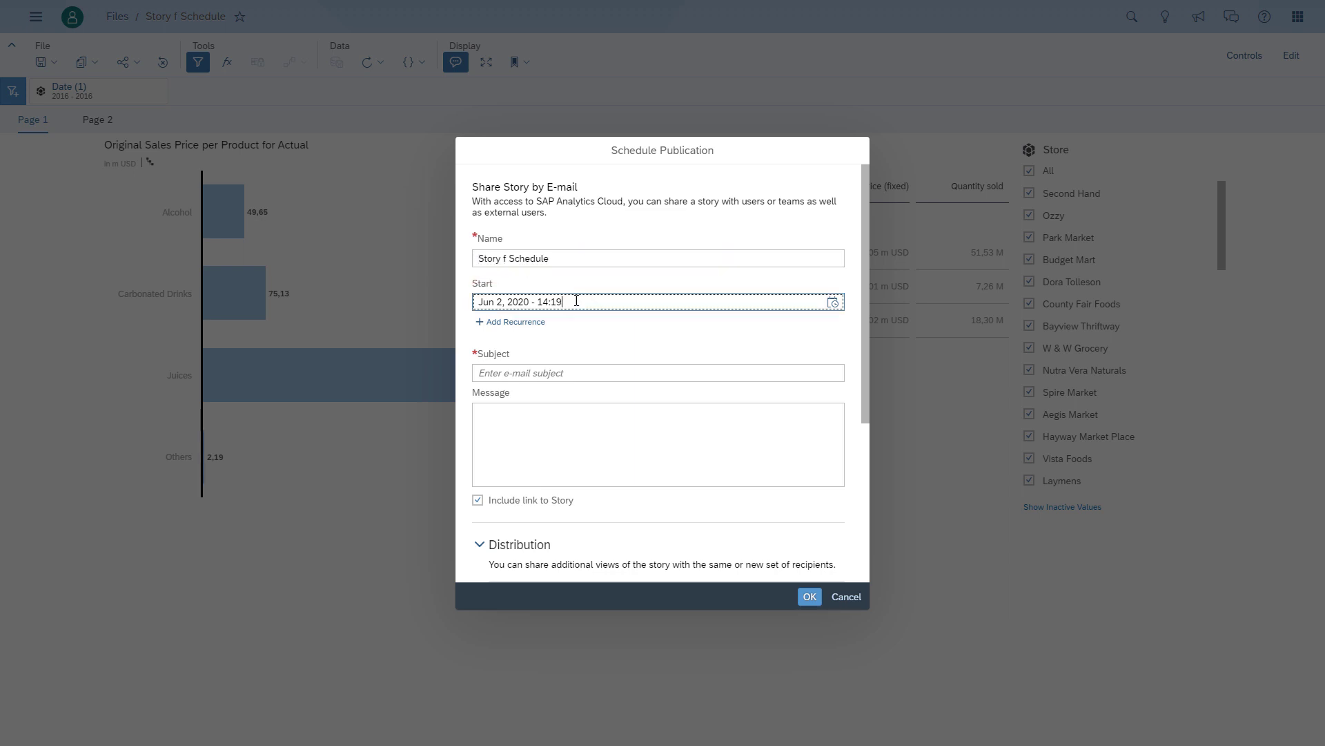
key("BackSpace")
key("BackSpace")
type("25")
Enter subject 'eMail Subject Line' and message 'eMail Message'
left_click(566, 373)
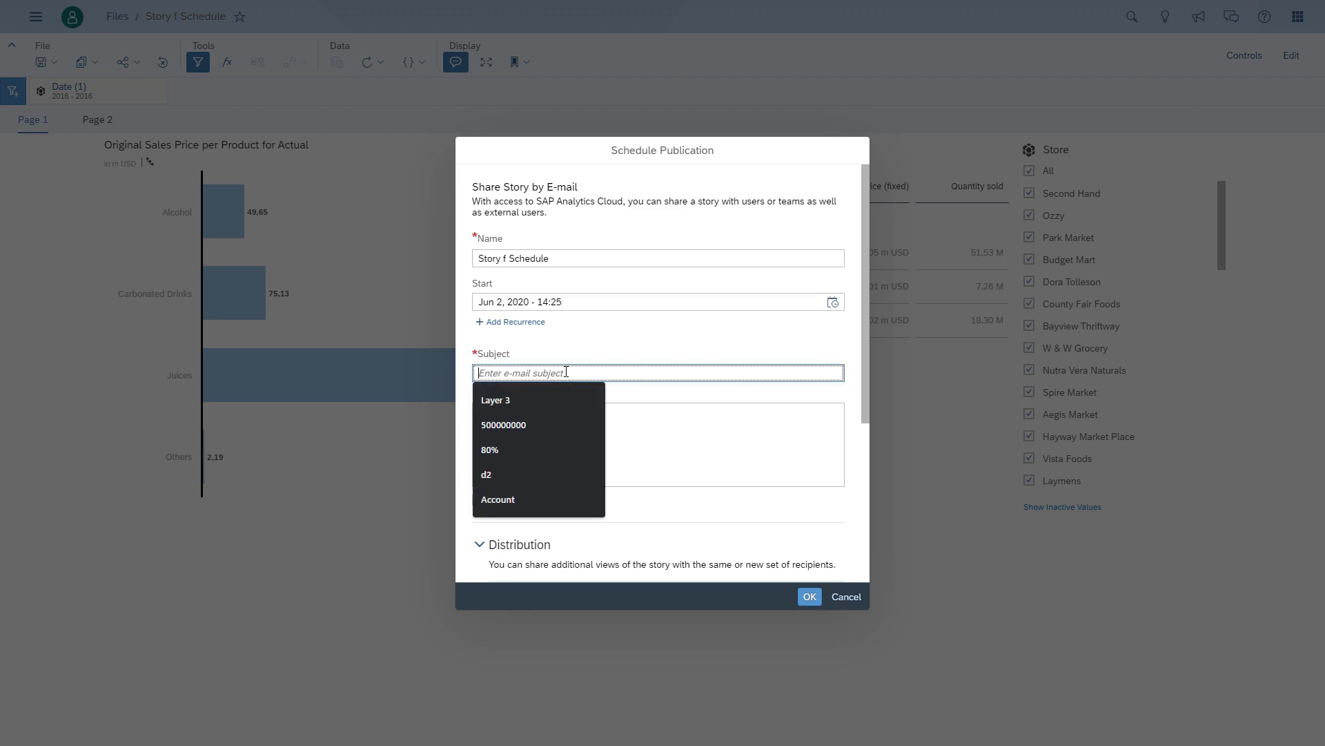
type("eM")
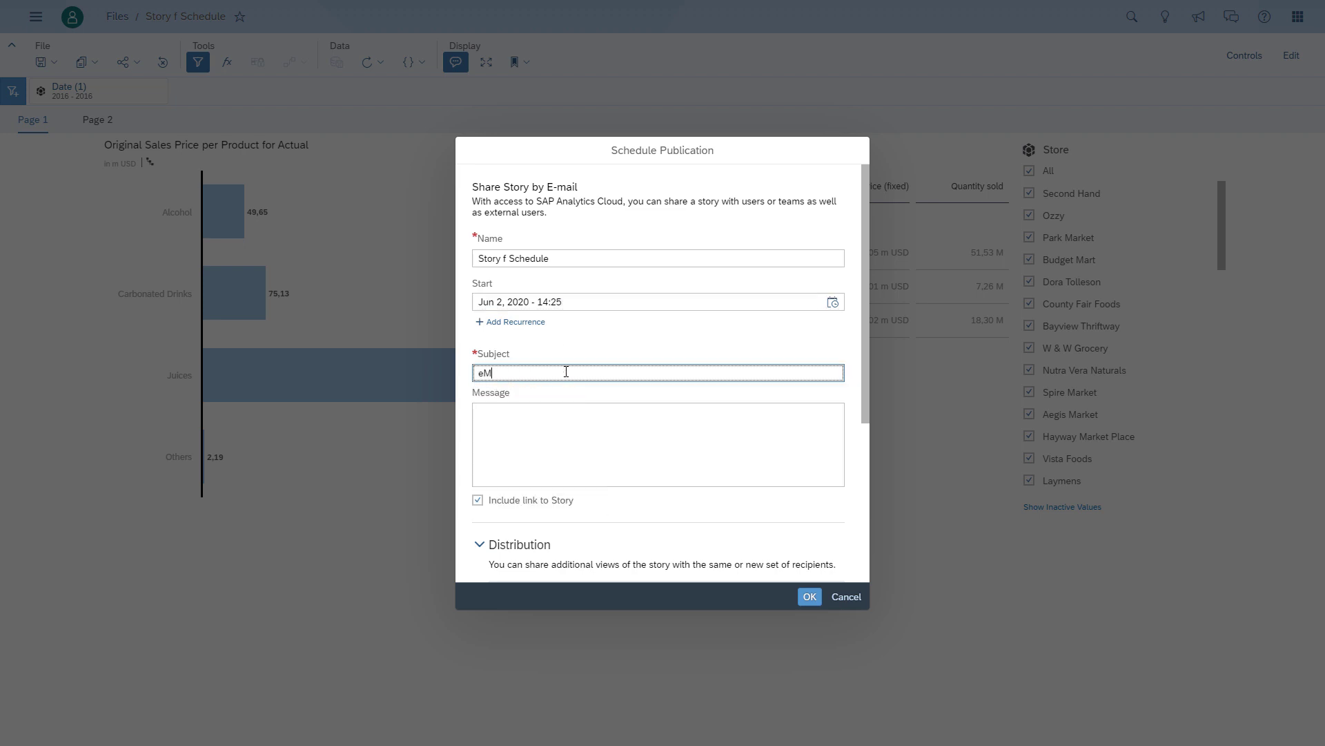
type("ail Subject Line")
key("Tab")
type("eMai")
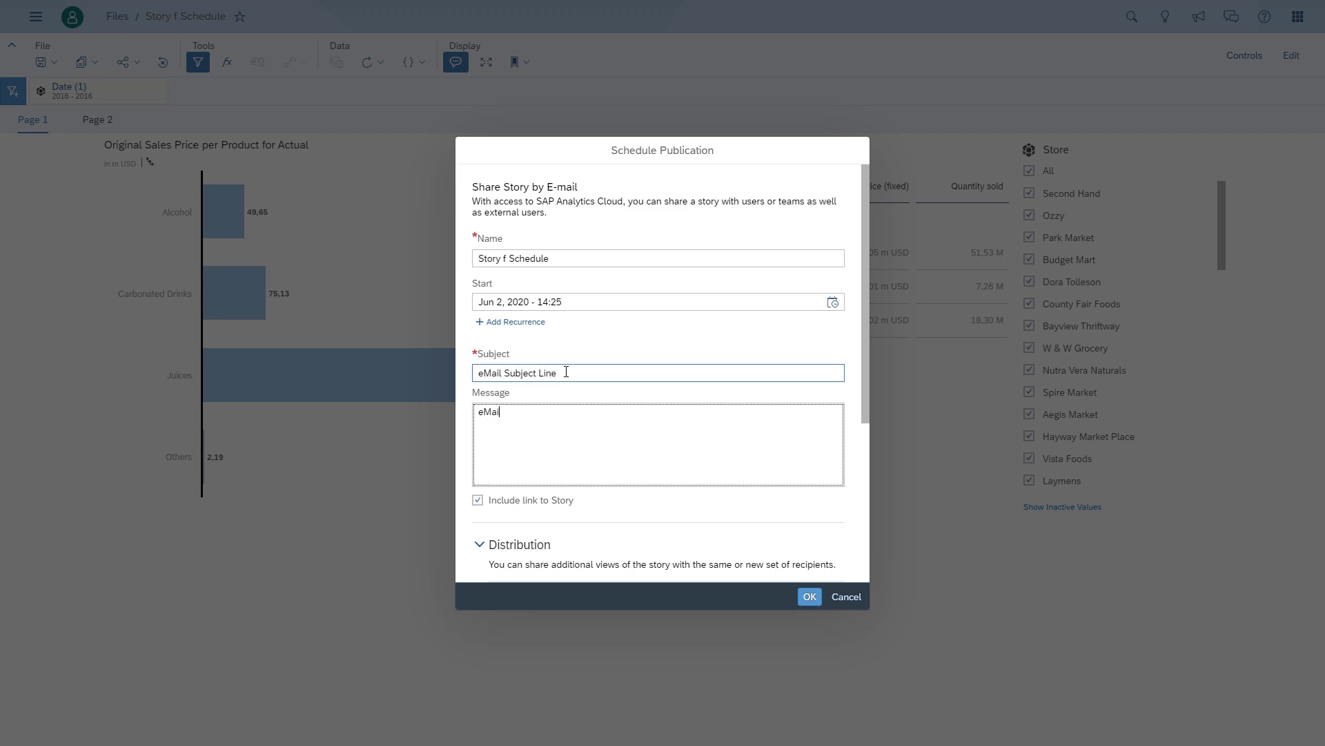
type("l Message")
scroll(631, 373, "down", 4)
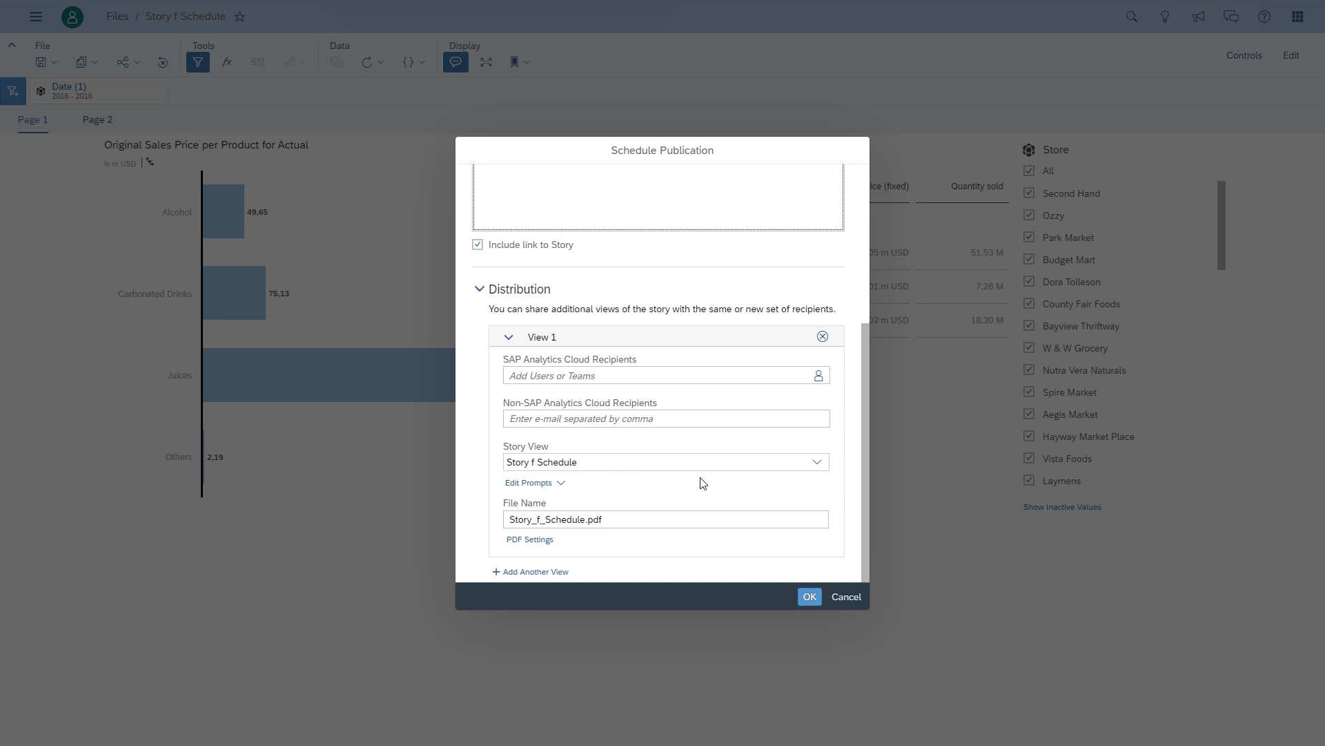
Set View 1 to the First 3 Stores bookmark and add the user as recipient
left_click(818, 463)
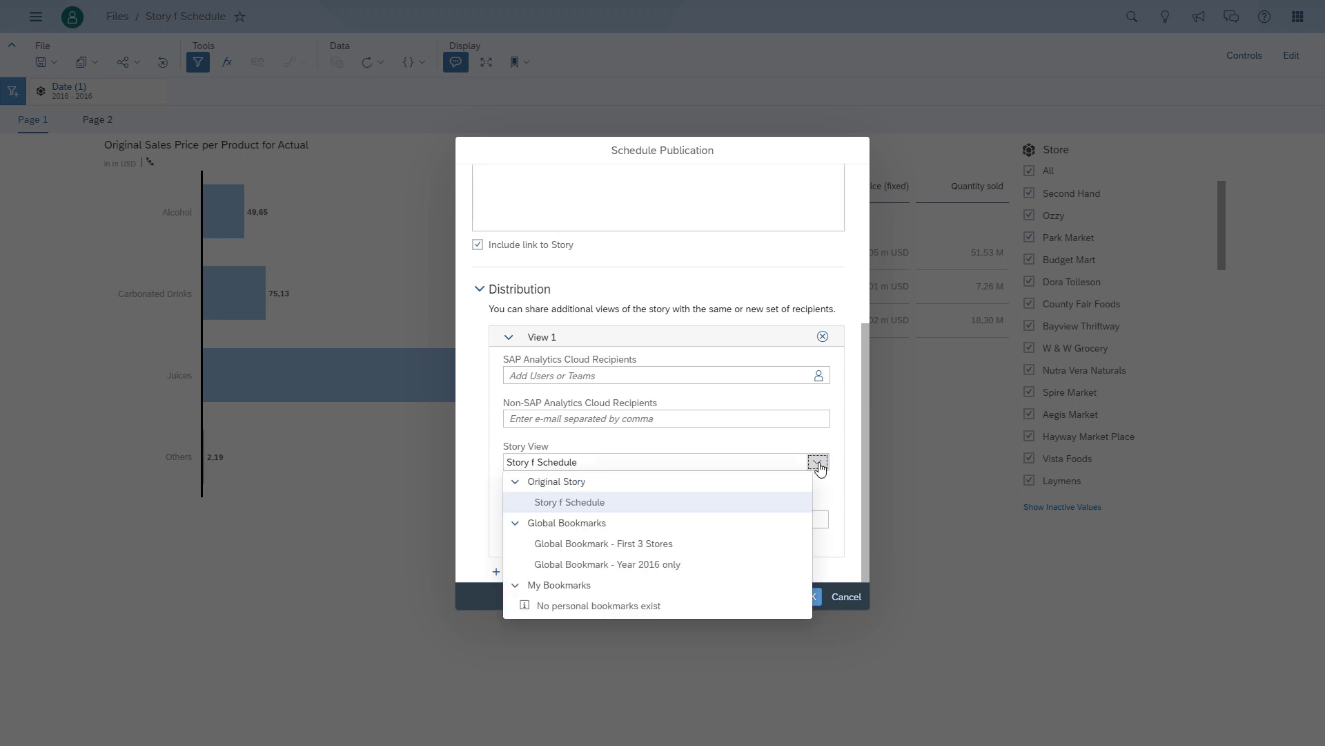
left_click(679, 547)
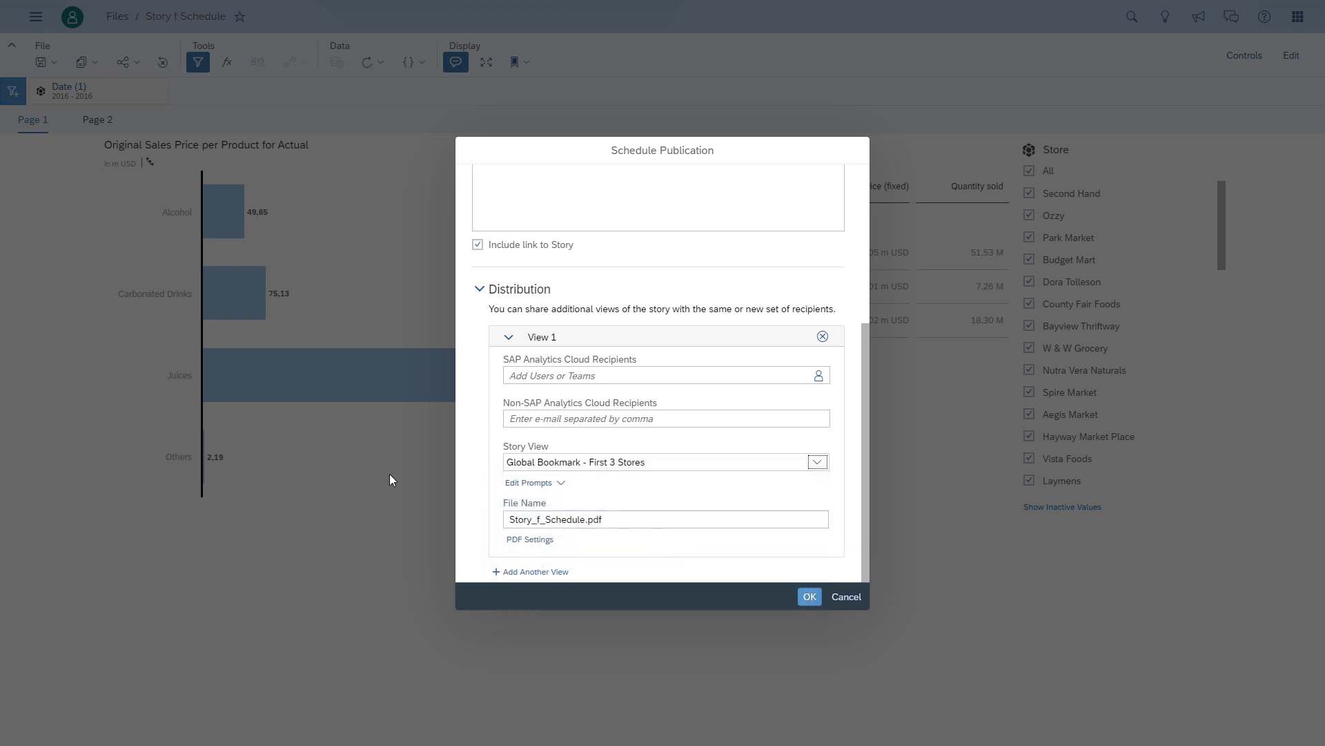
left_click(819, 380)
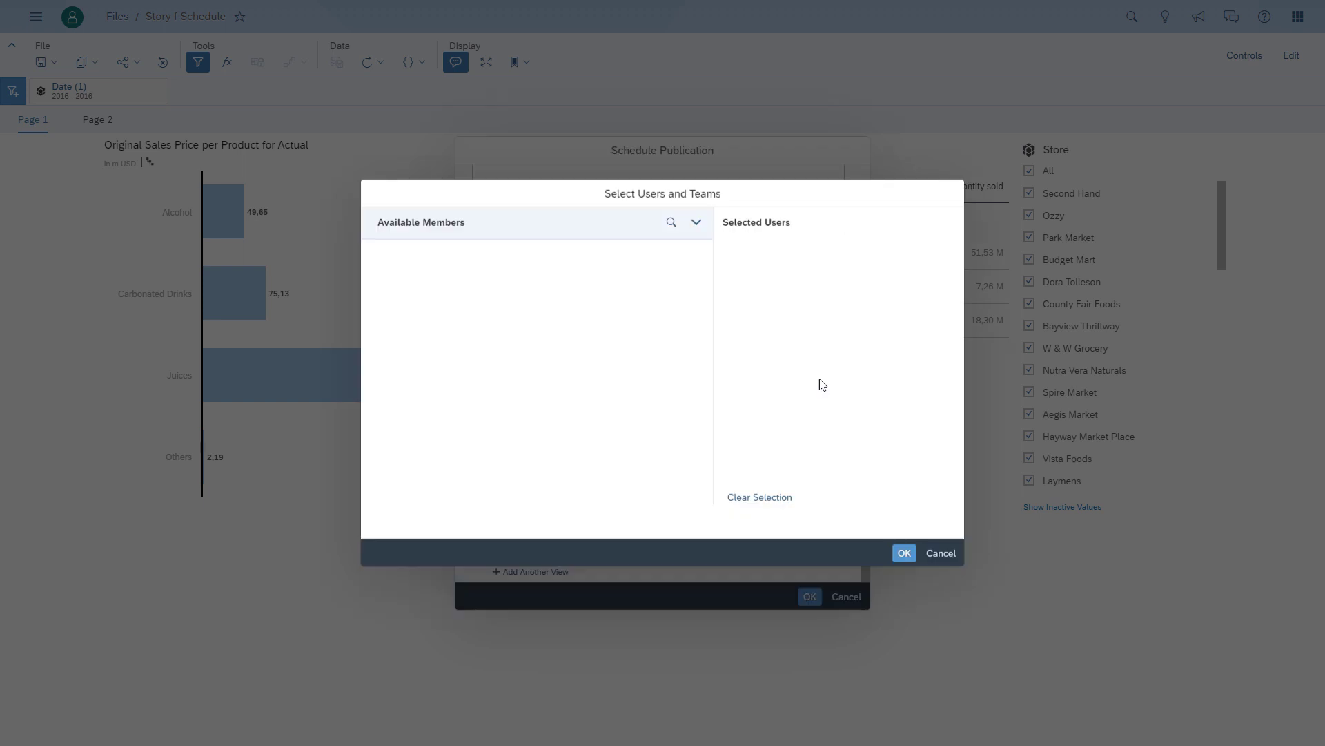
left_click(442, 399)
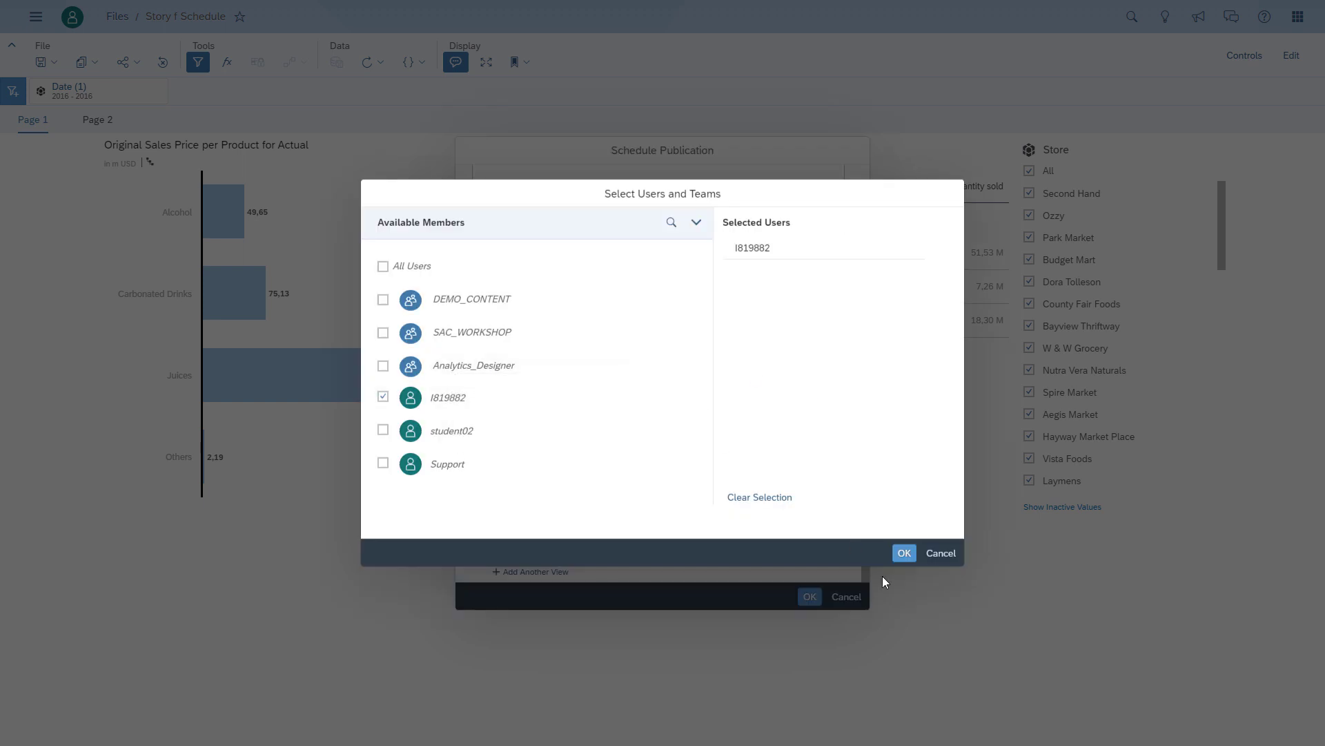
left_click(908, 557)
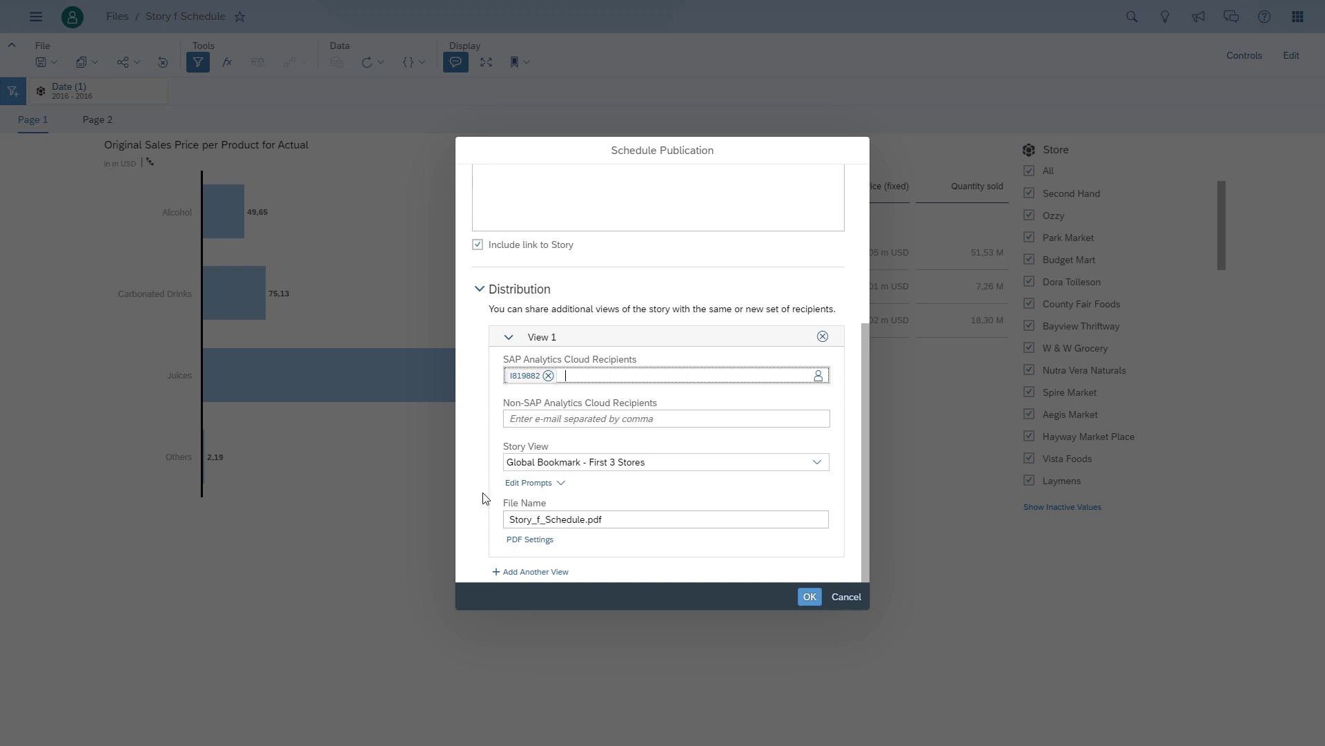
Rename the View 1 attachment to Story_f_Schedule_3_Stores
left_click(587, 521)
type("_View")
type("_1")
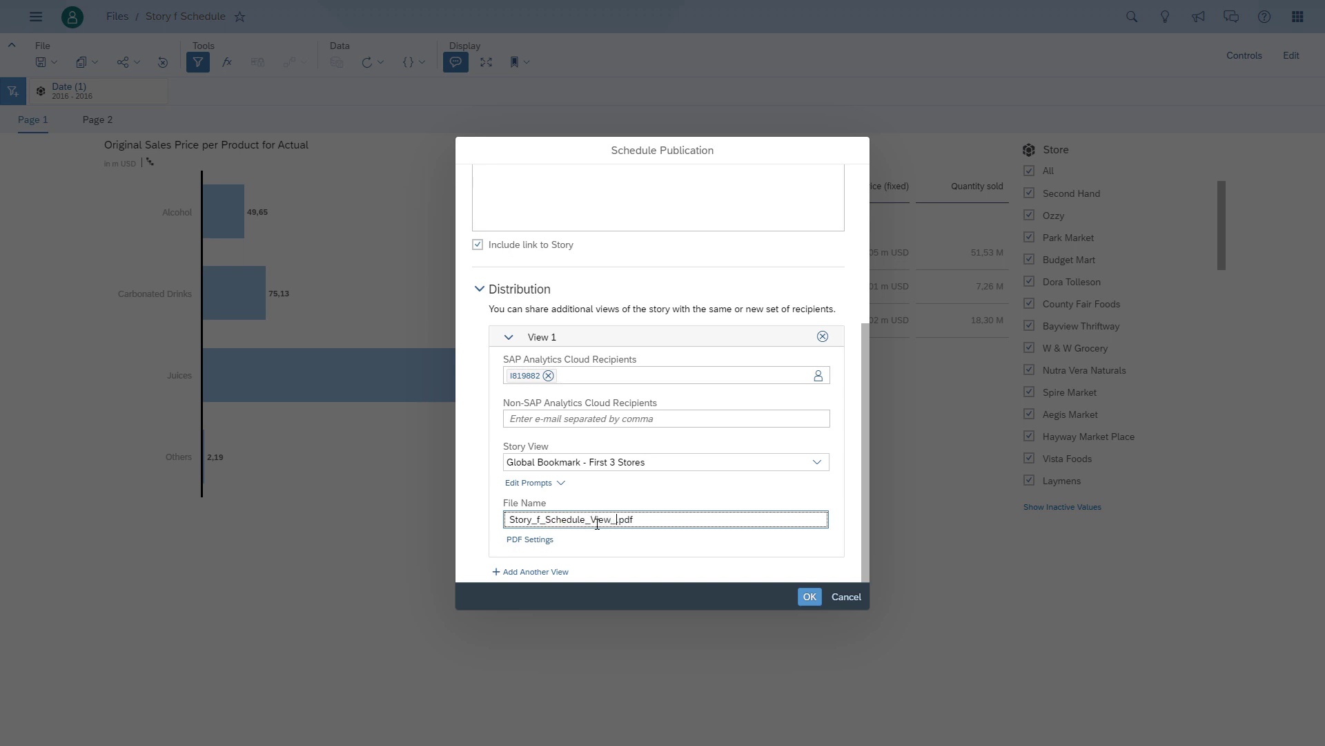
key("BackSpace")
key("BackSpace")
key("BackSpace")
key("BackSpace")
key("BackSpace")
key("BackSpace")
type("3_Stores")
Set View 1's PDF to page range 1 with an appendix
left_click(532, 539)
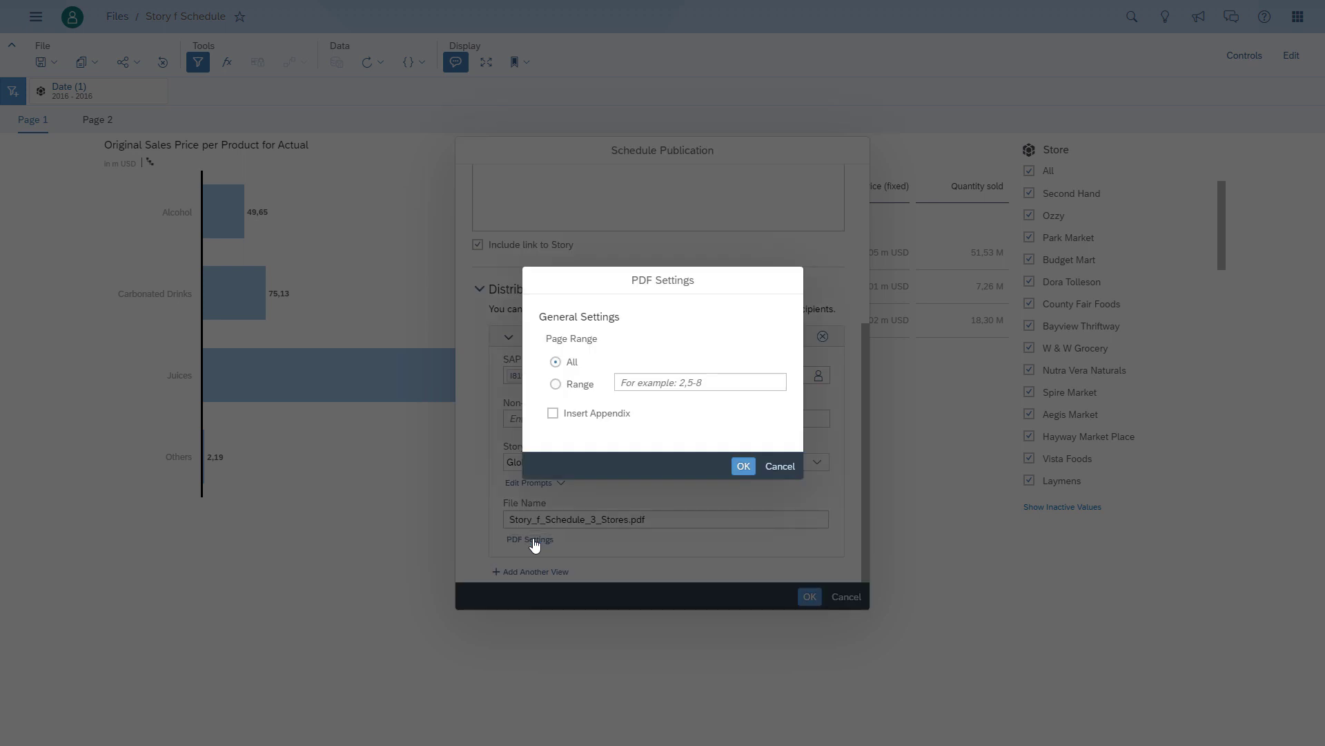
left_click(580, 384)
type("1")
left_click(598, 414)
left_click(744, 467)
Add a second view with file name Story_f_Schedule_Year_2016
left_click(556, 573)
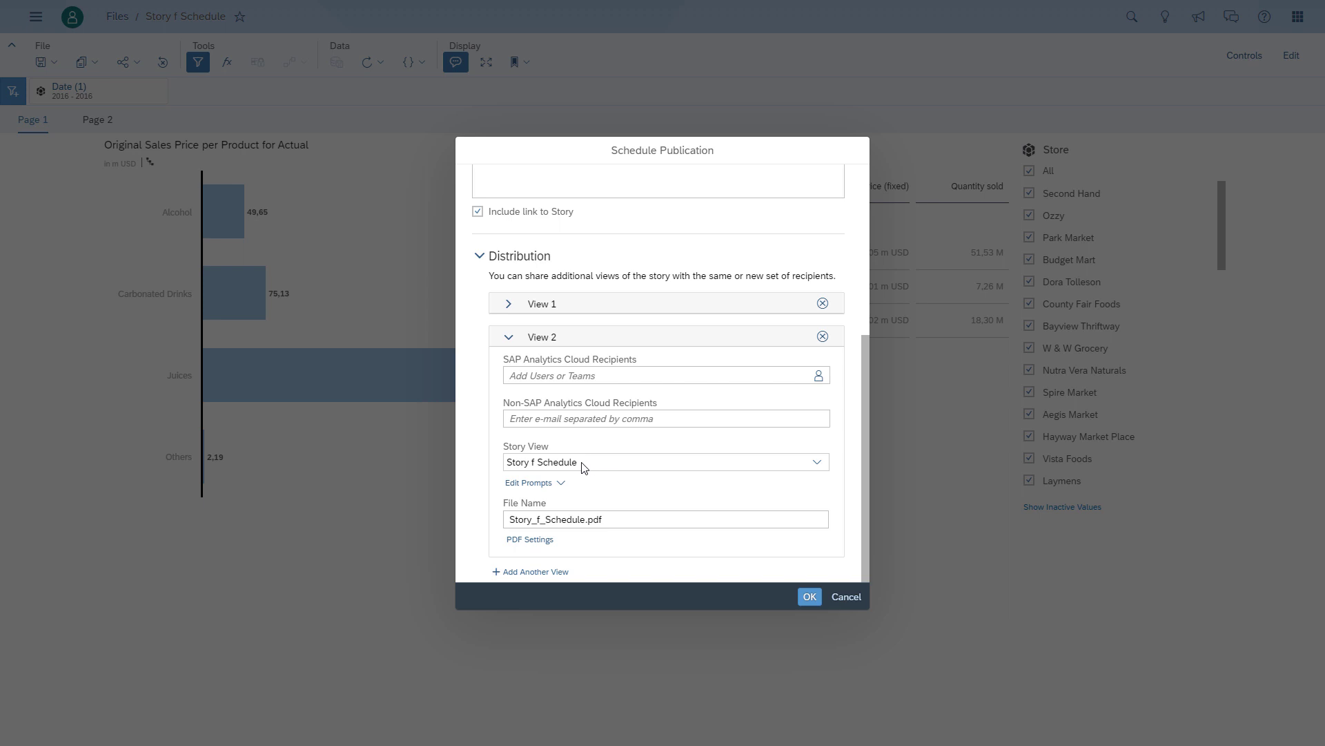
left_click(587, 519)
type("_Year")
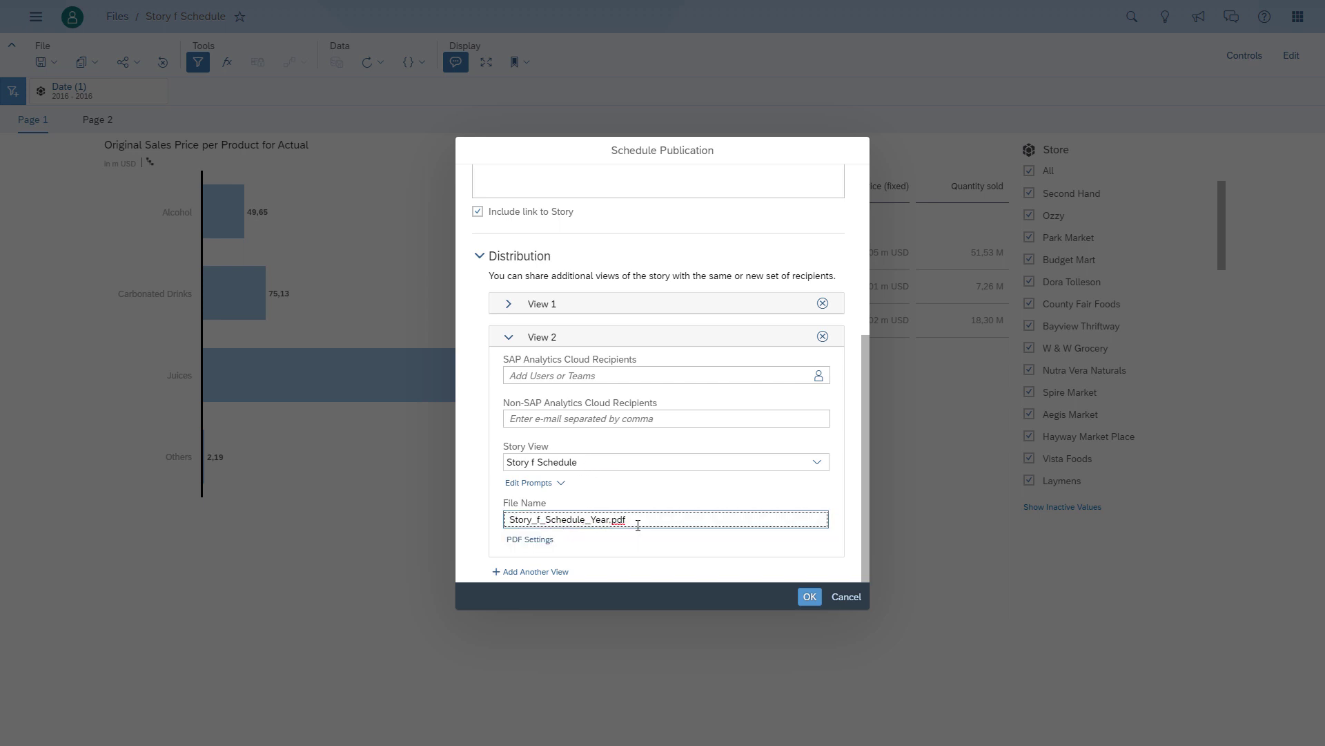
type("_2016")
Set View 2 to the Year 2016 only bookmark and add the user as recipient
left_click(817, 462)
left_click(591, 564)
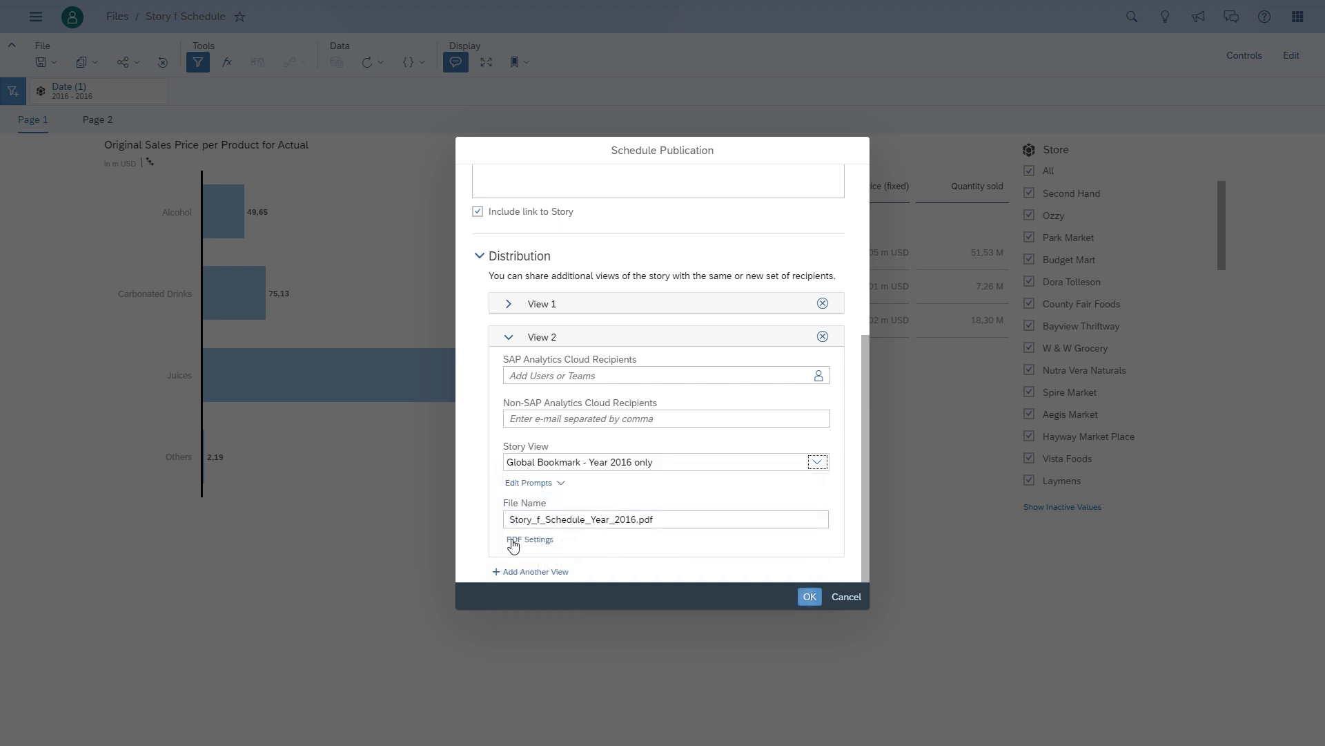
left_click(818, 375)
left_click(491, 397)
left_click(905, 553)
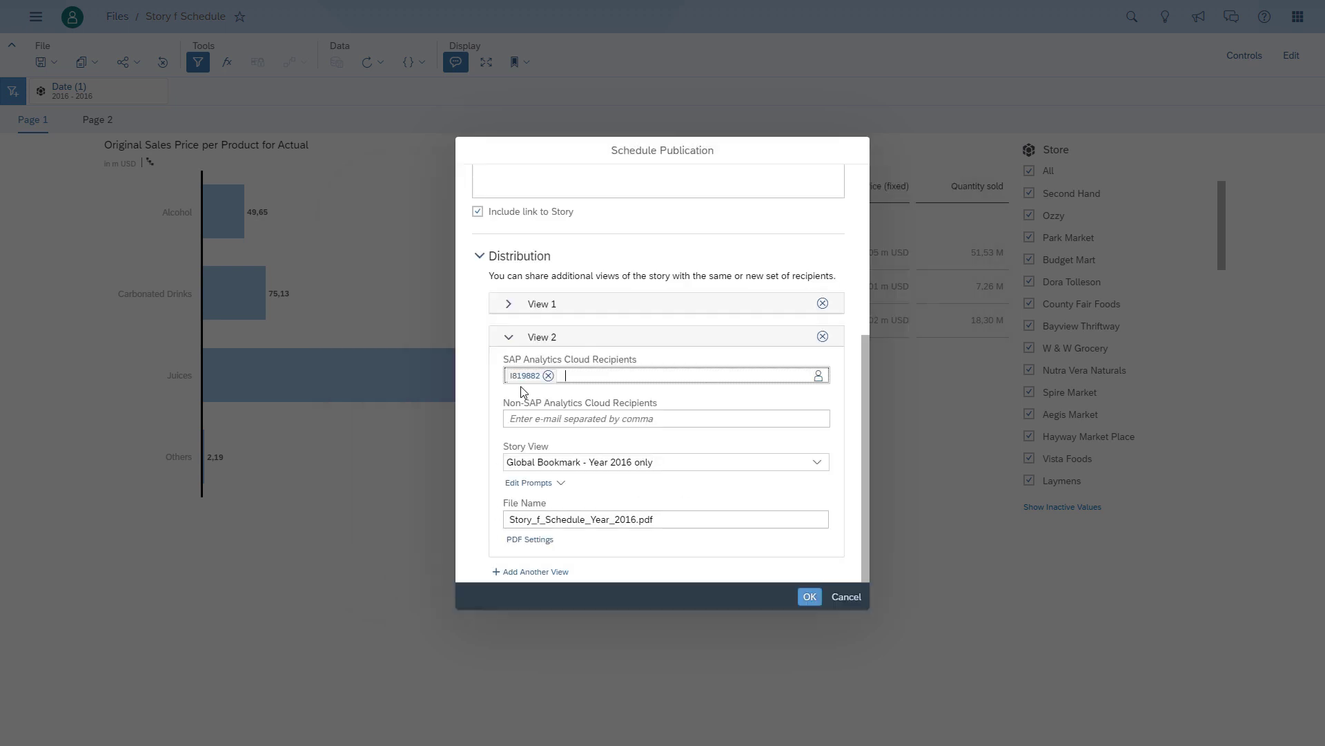
Limit View 2's PDF to page 2 and save the schedule
left_click(540, 538)
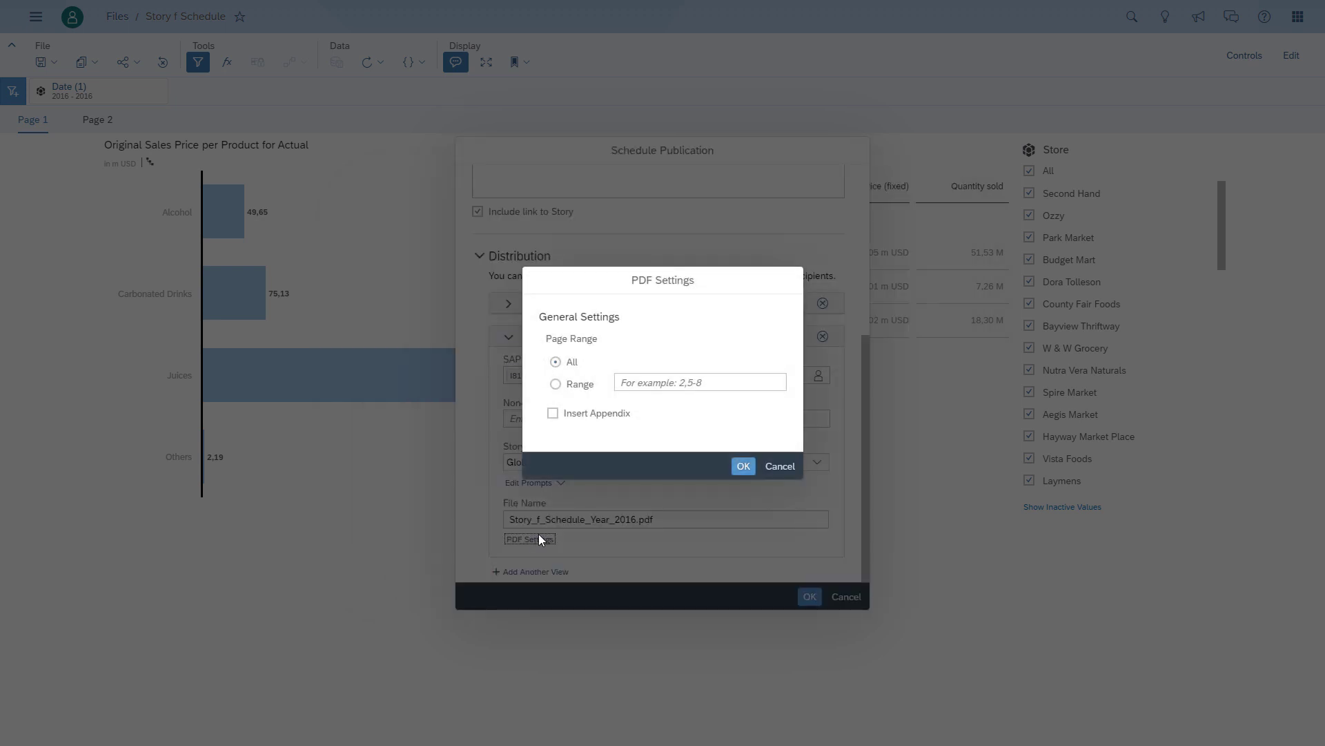
left_click(580, 384)
left_click(651, 382)
type("2")
left_click(742, 466)
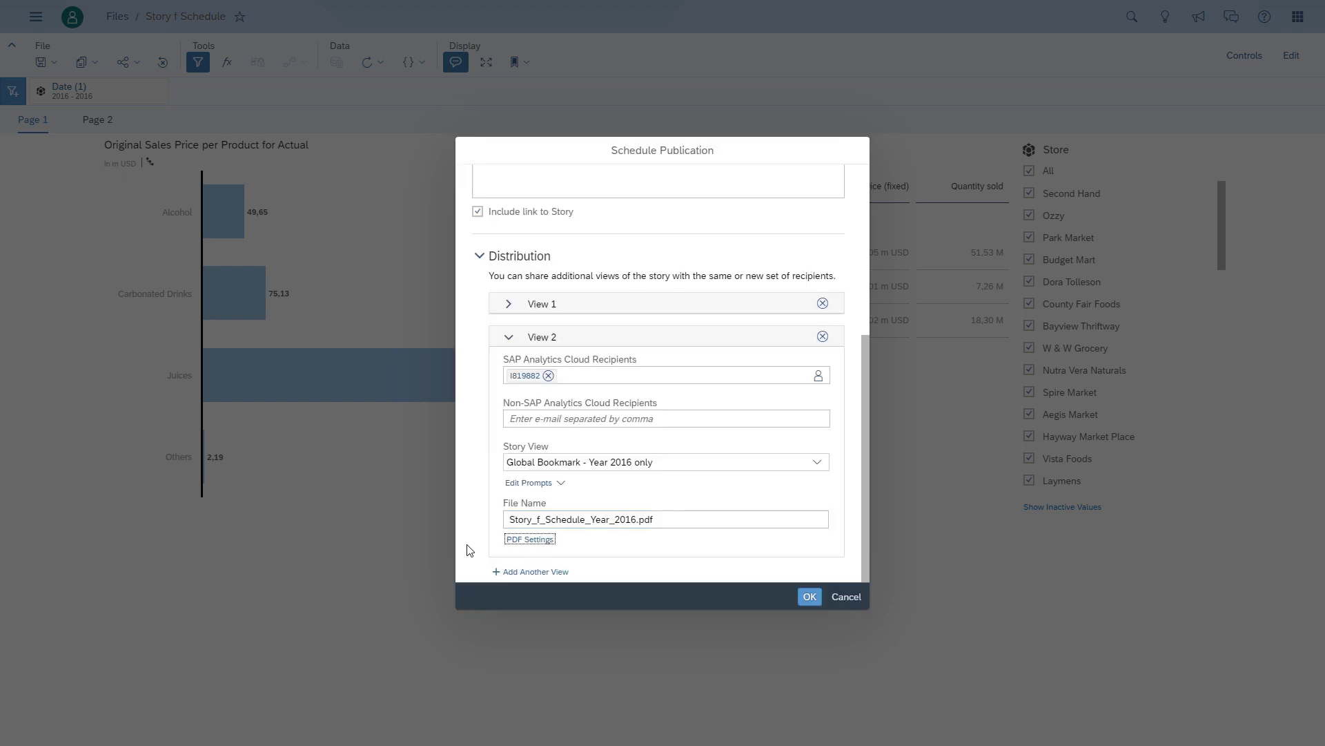
left_click(810, 597)
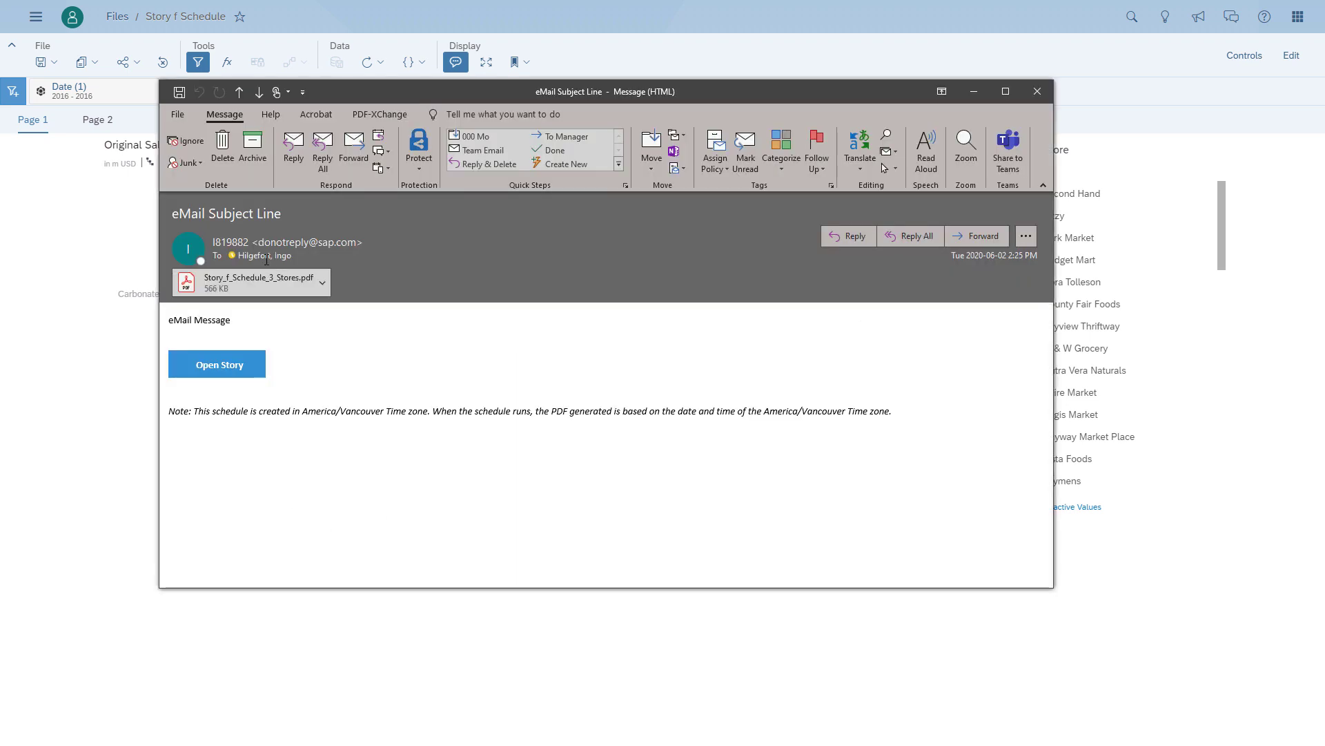
Open Story_f_Schedule_3_Stores.pdf from the received email in Acrobat
left_click(289, 288)
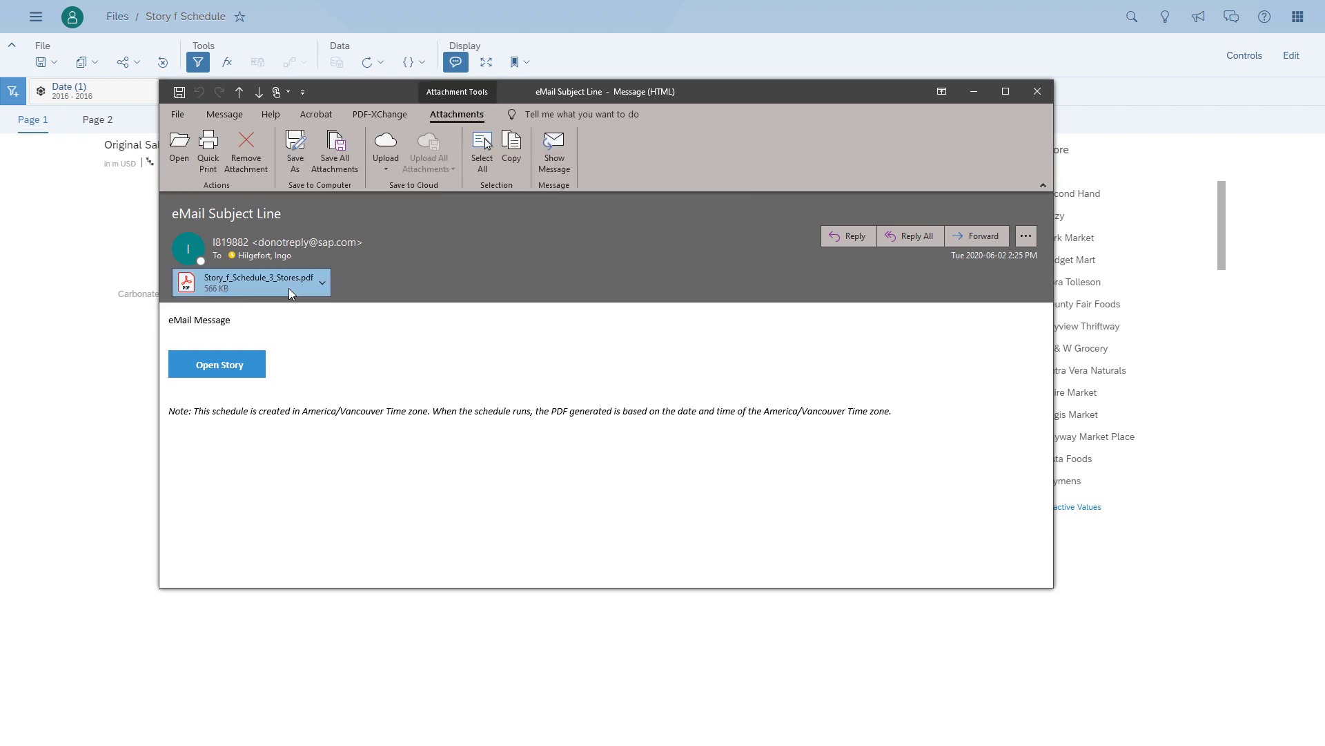
double_click(289, 288)
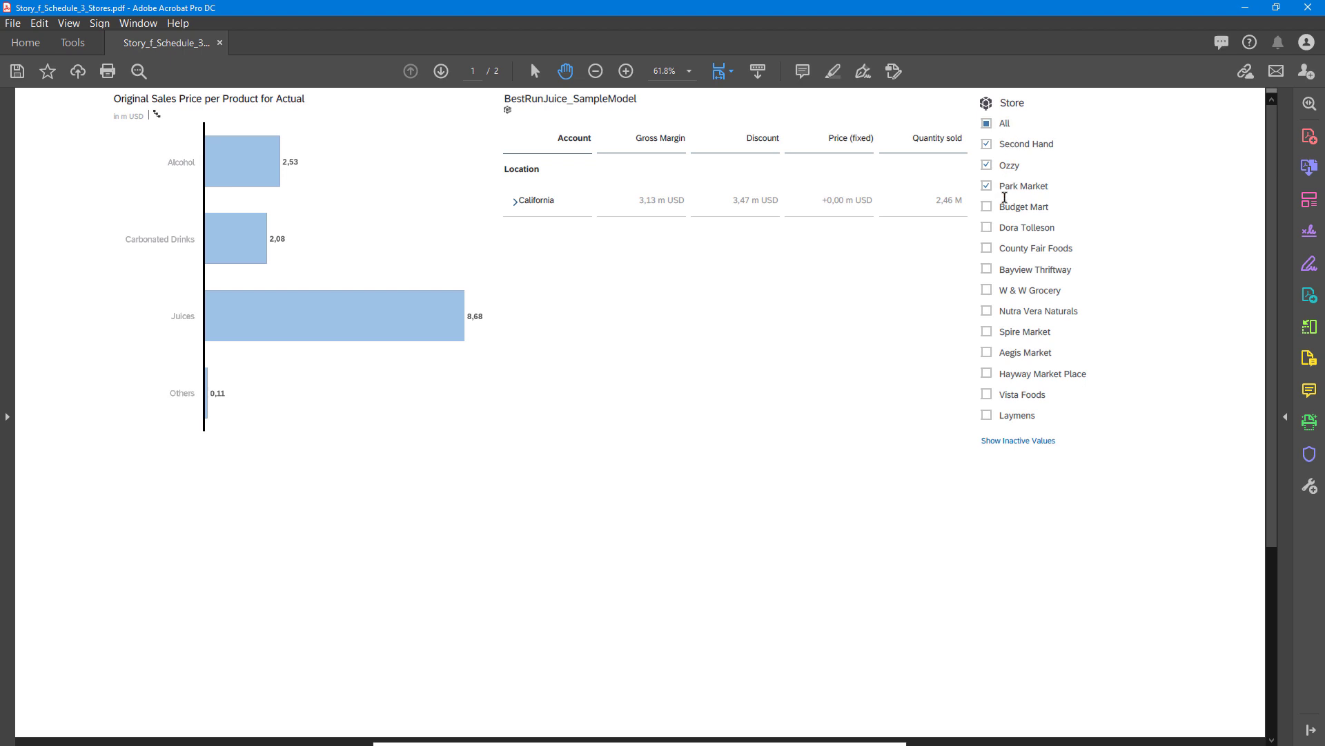
Confirm the 3 Stores PDF appendix lists Second Hand, Ozzy and Park Market, then close Acrobat
scroll(665, 485, "down", 5)
scroll(668, 489, "down", 1)
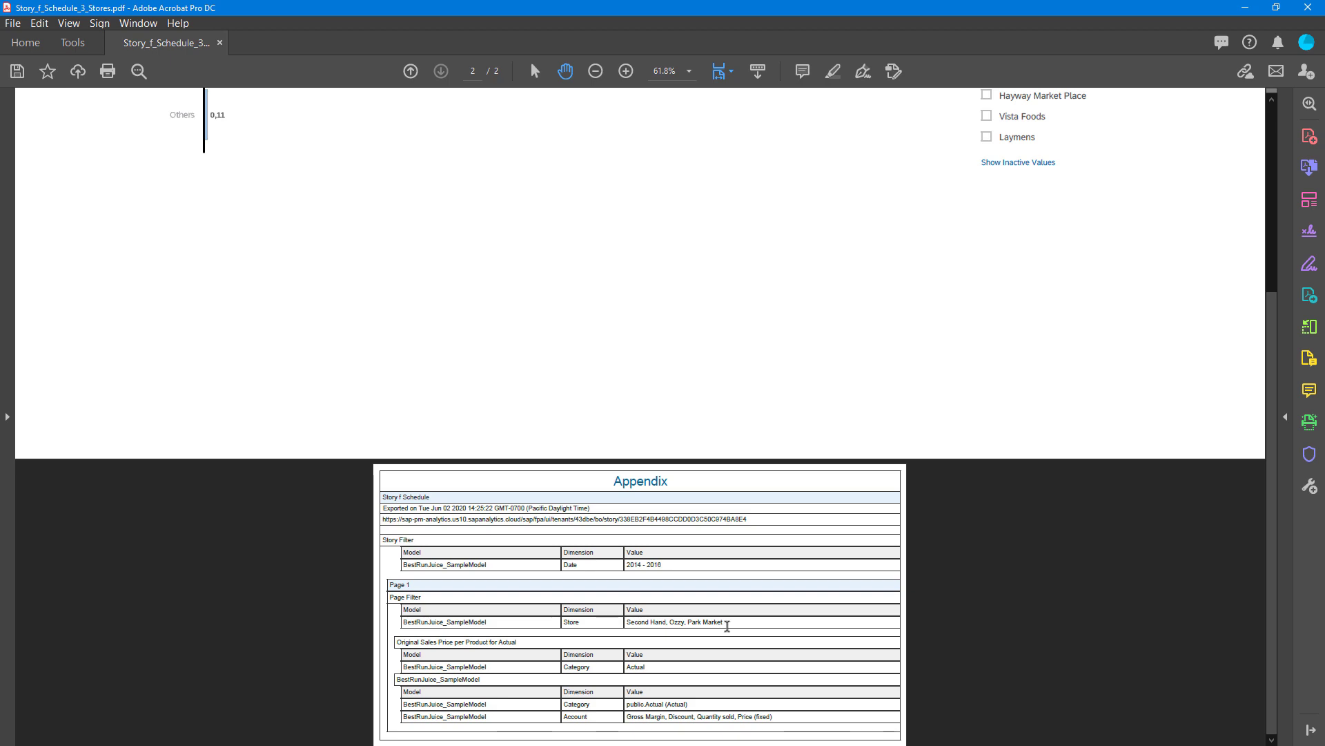
left_click(1318, 8)
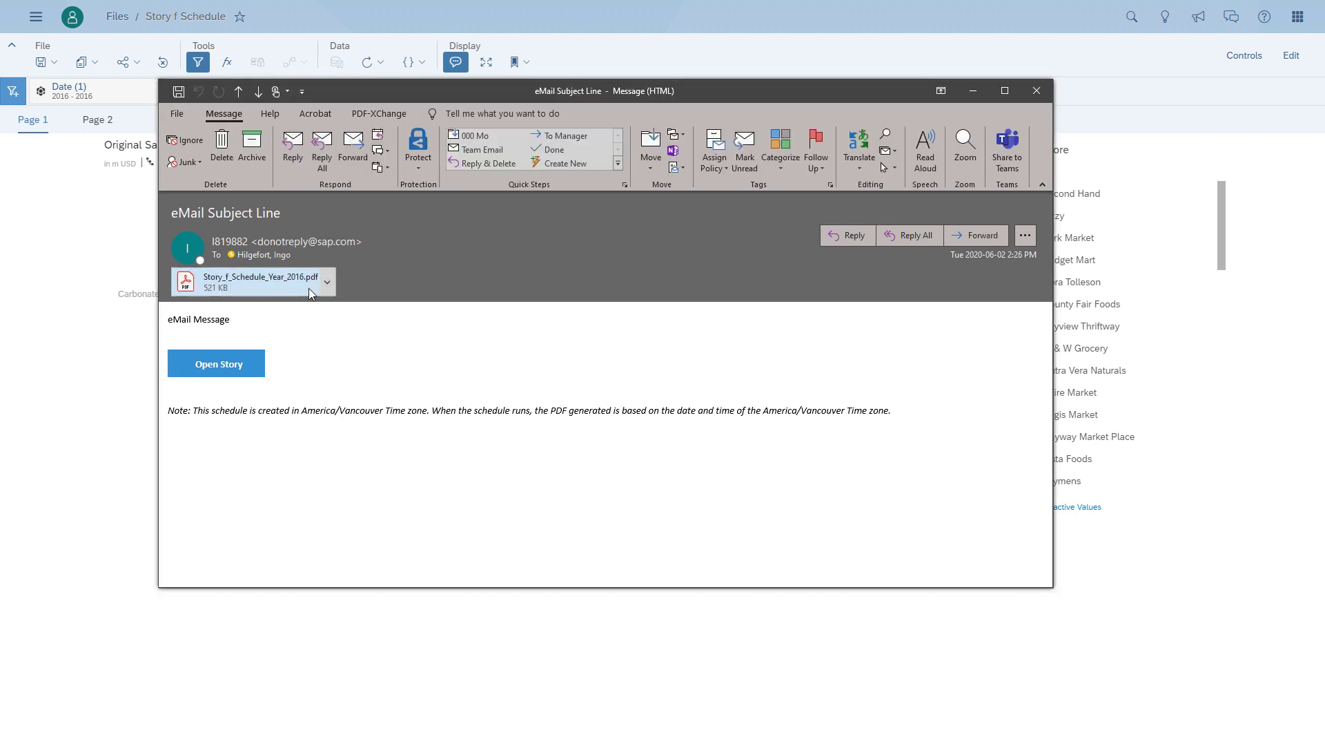
Open Story_f_Schedule_Year_2016.pdf from Outlook and scroll its 2016 sales manager table toward the appendix
double_click(304, 286)
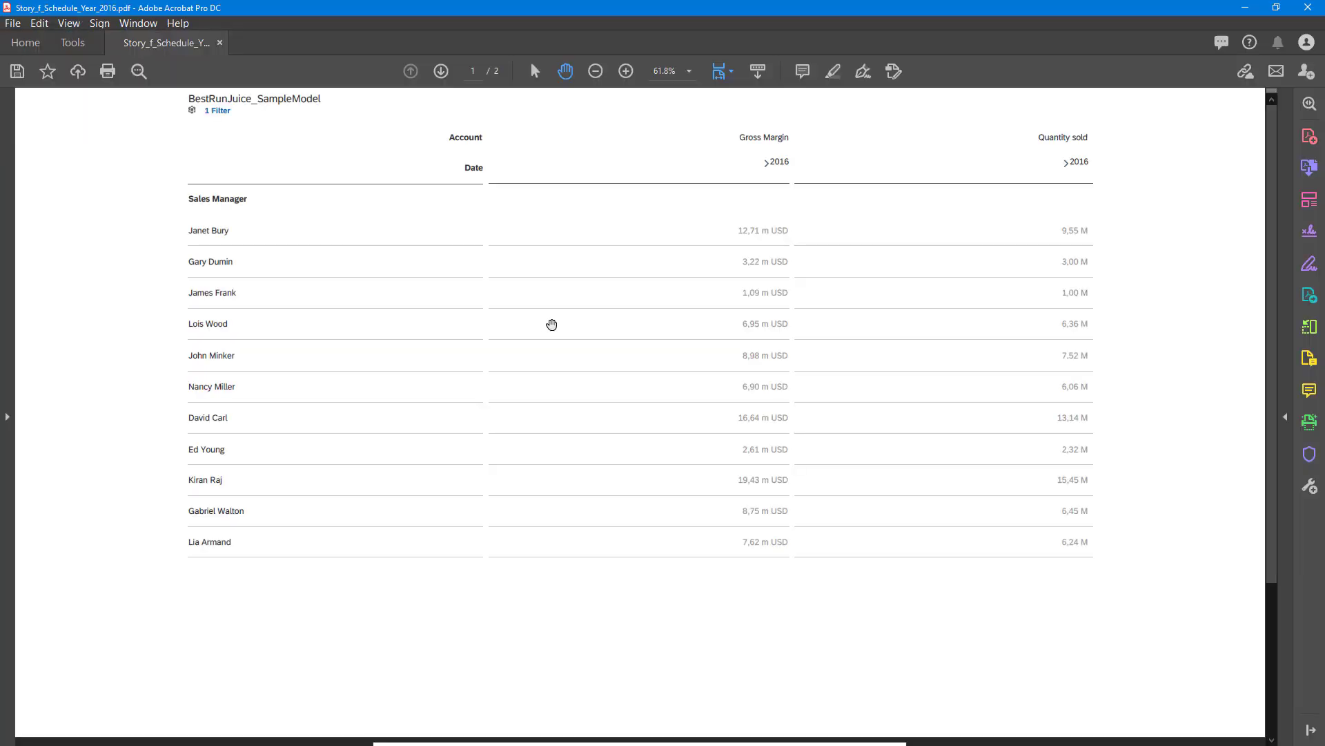
scroll(552, 326, "down", 3)
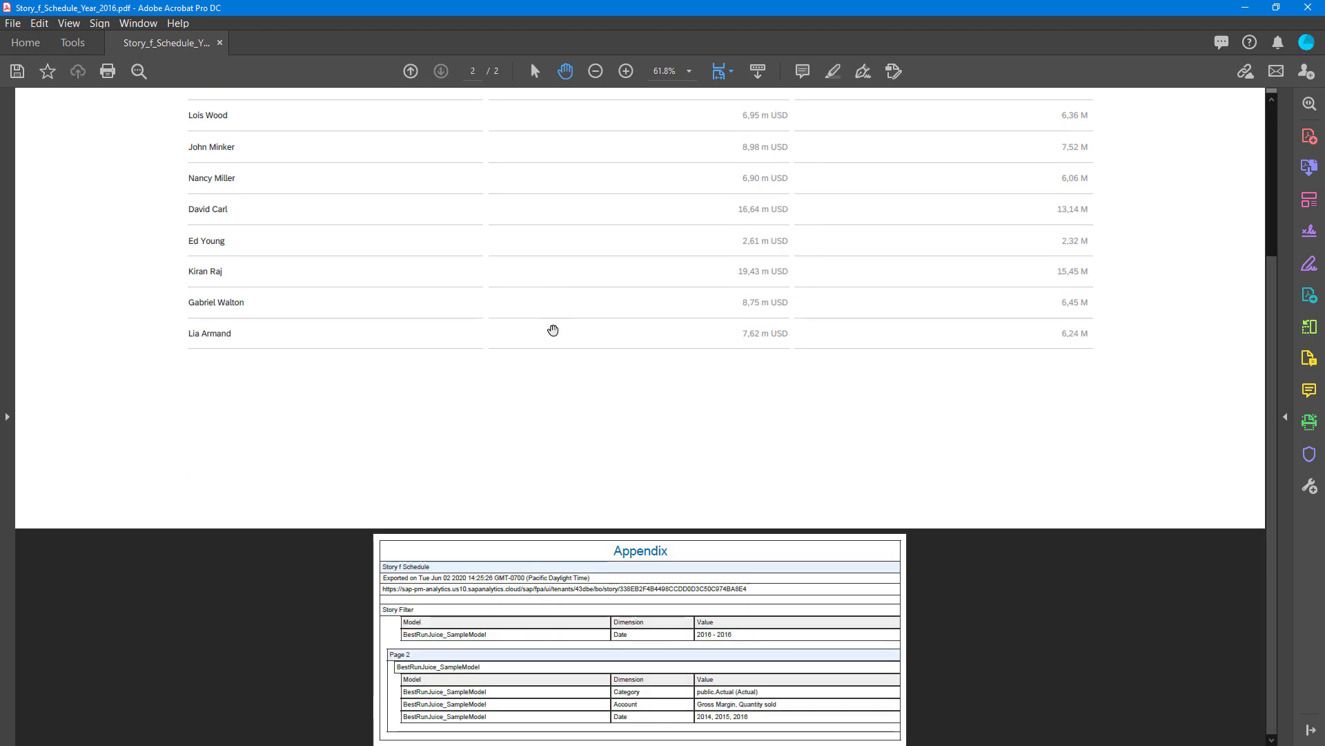